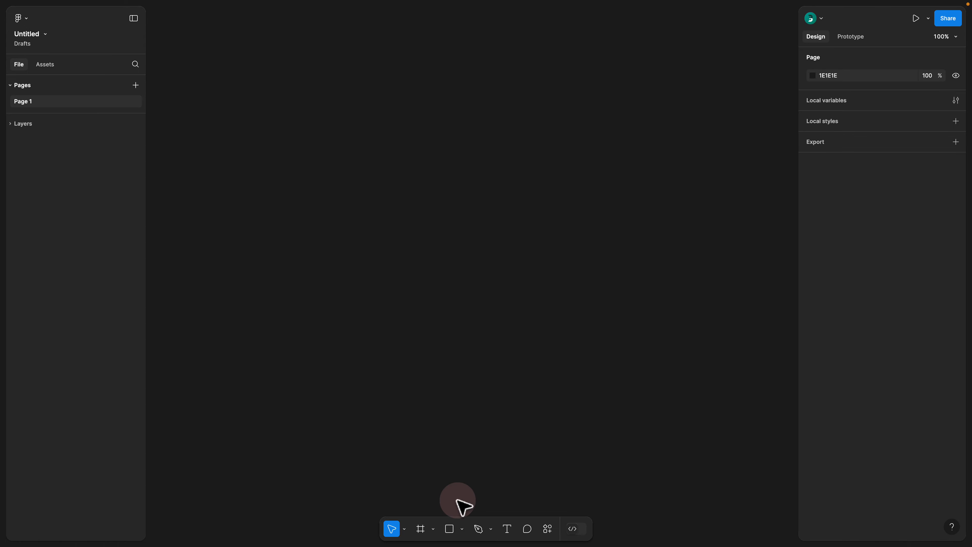
Step: Draw a rectangle about 278 × 262 on the canvas and move it to about X -212, Y -213
click(450, 529)
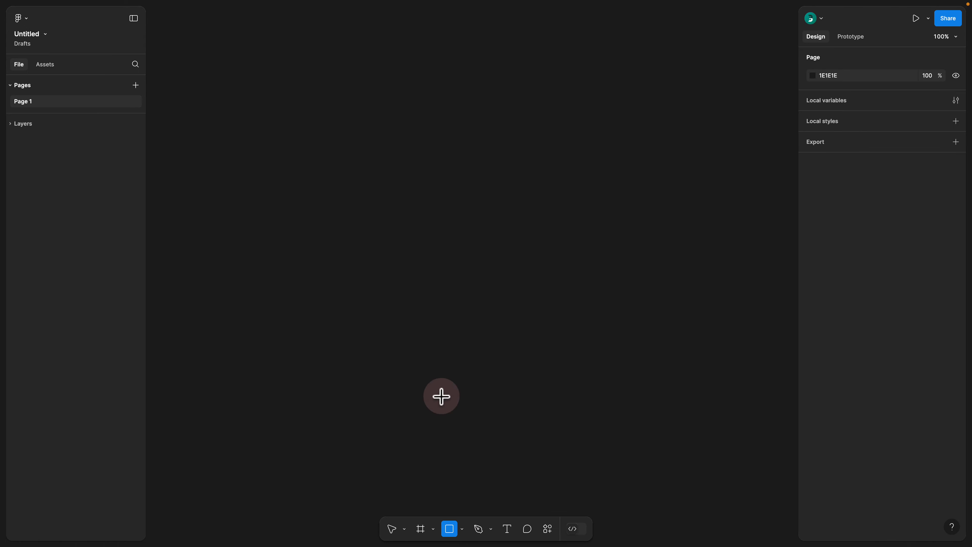
drag(332, 128, 473, 262)
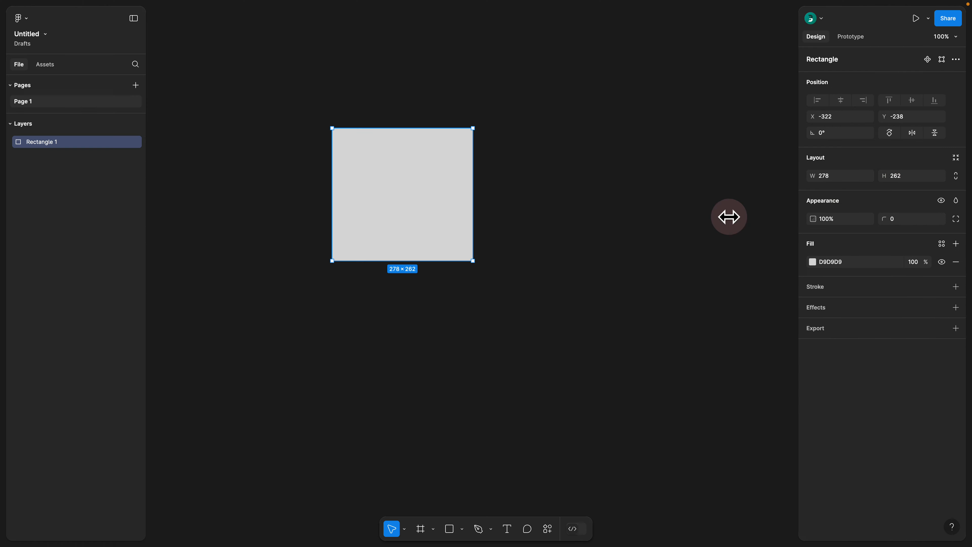
drag(396, 197, 451, 208)
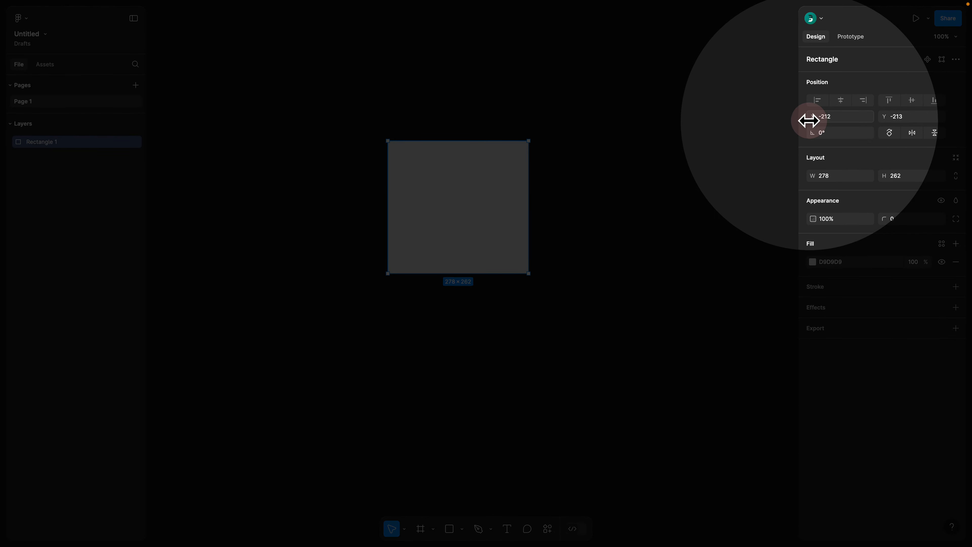
Step: Reposition the rectangle freehand to about X -194, Y -258
click(860, 115)
click(909, 116)
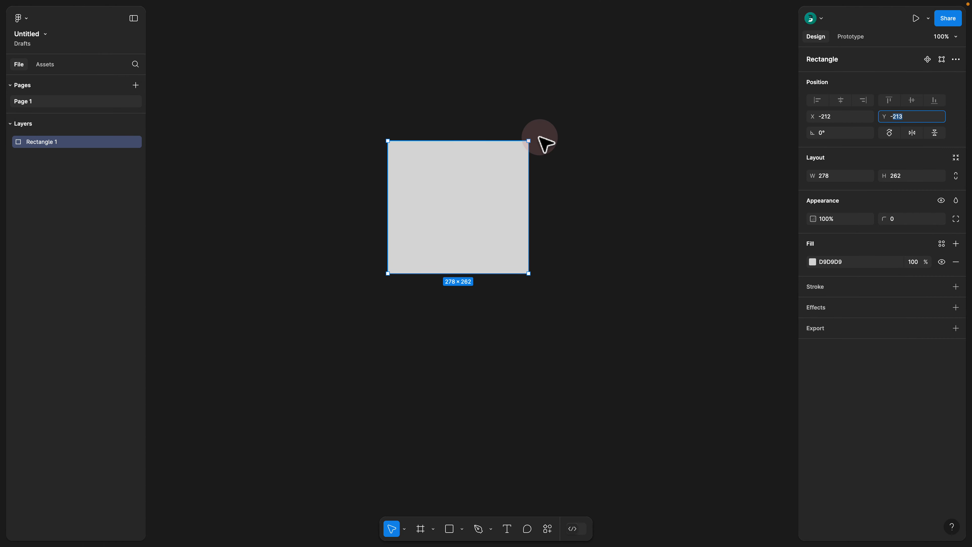
click(599, 125)
drag(451, 182, 475, 167)
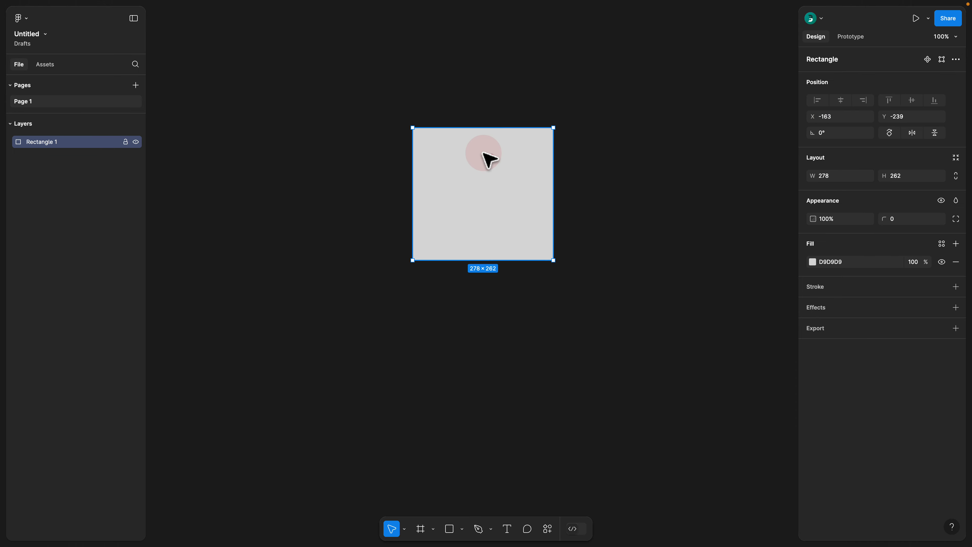
drag(492, 156, 476, 147)
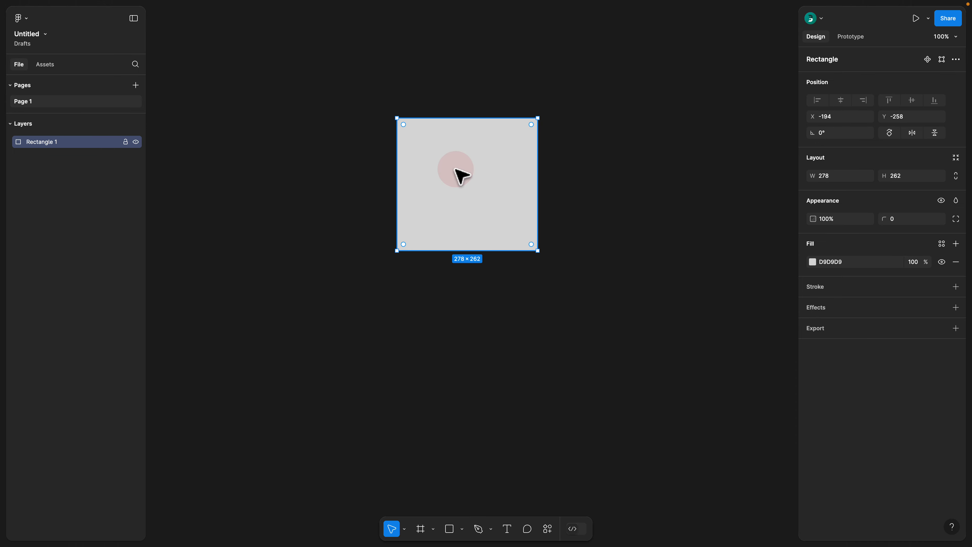
Step: Inspect the rectangle's layout and style code in Dev Mode, and return to design mode
click(582, 531)
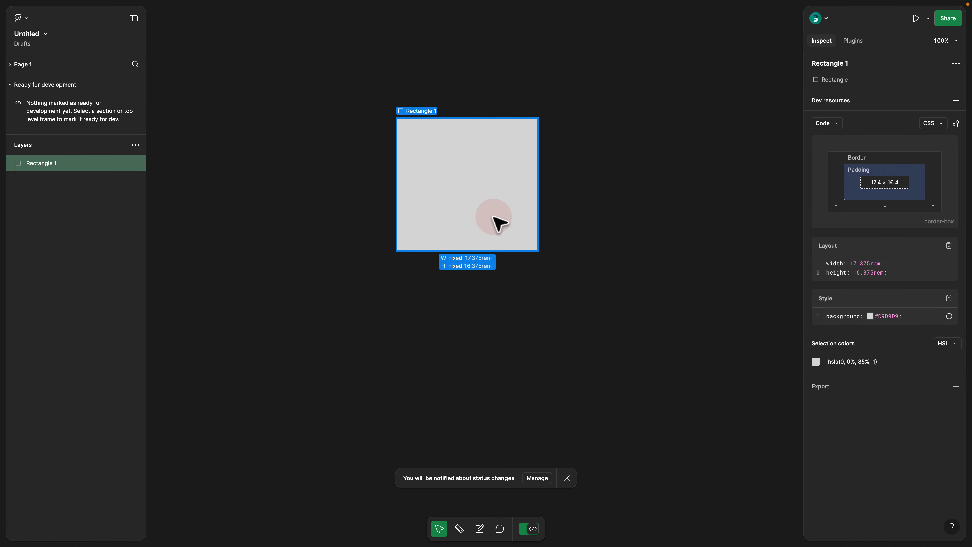
click(496, 199)
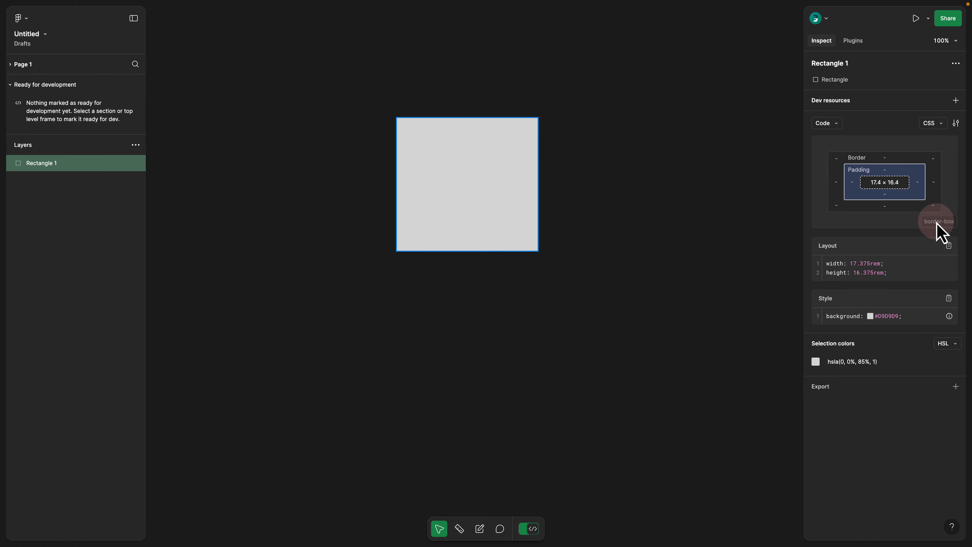
mouse_move(933, 225)
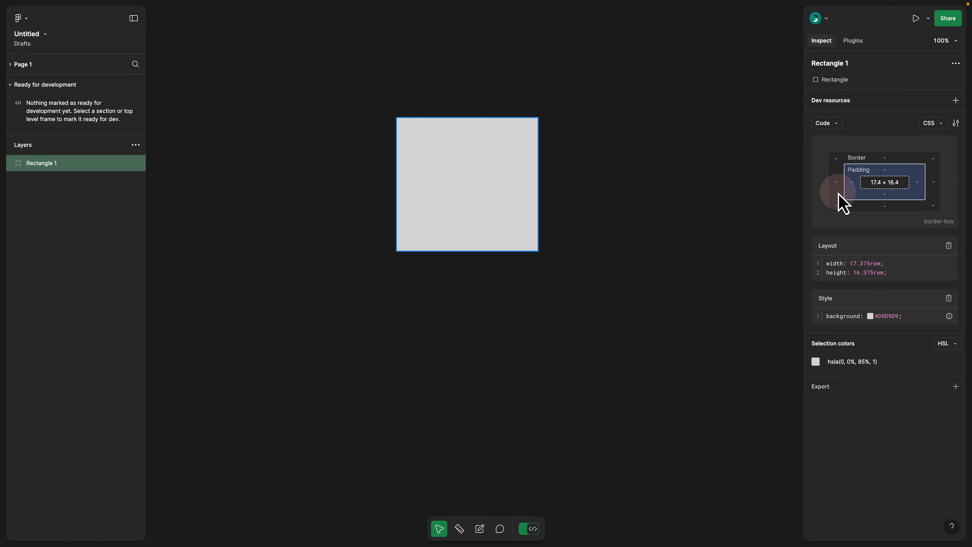
mouse_move(461, 175)
mouse_down()
mouse_move(483, 151)
mouse_move(478, 167)
mouse_up()
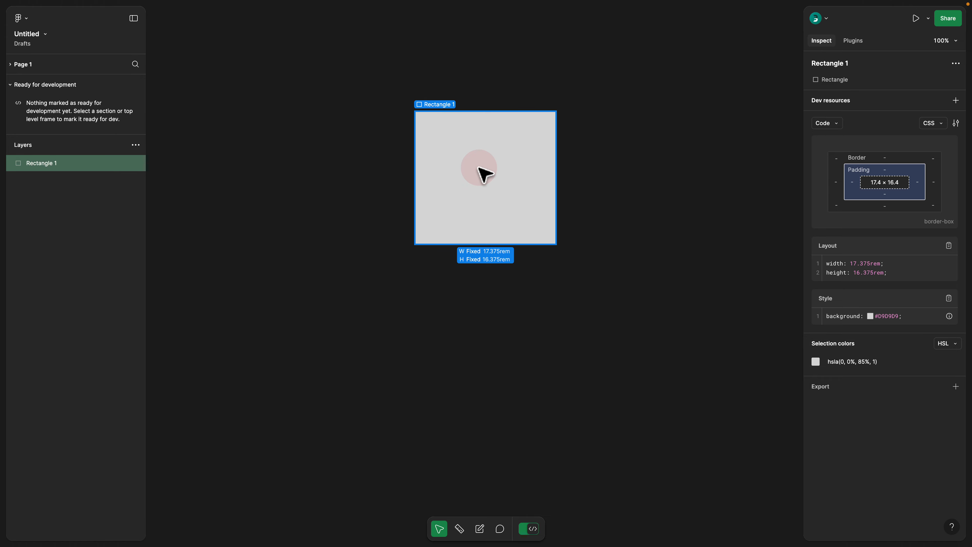
click(527, 529)
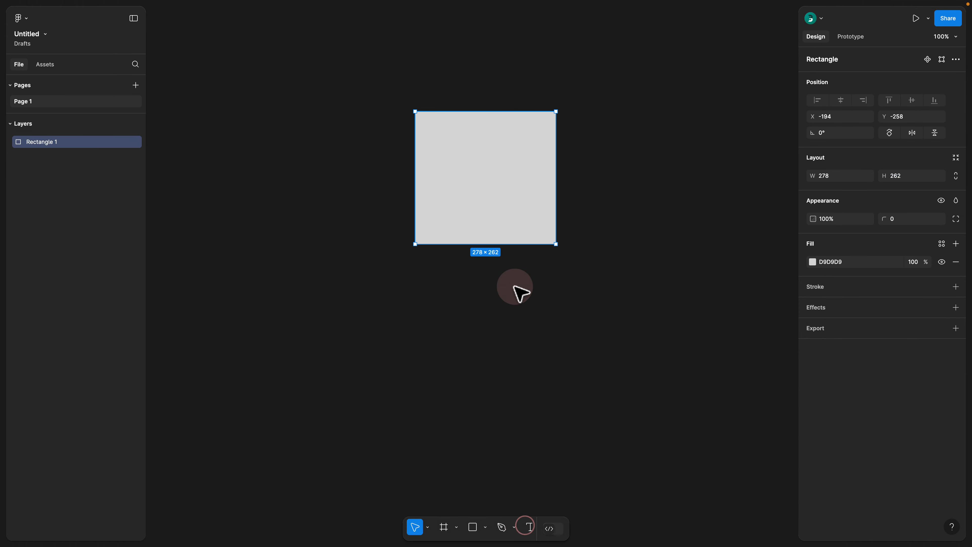
Step: Delete the rectangle from the canvas
click(488, 203)
key(Delete)
click(483, 203)
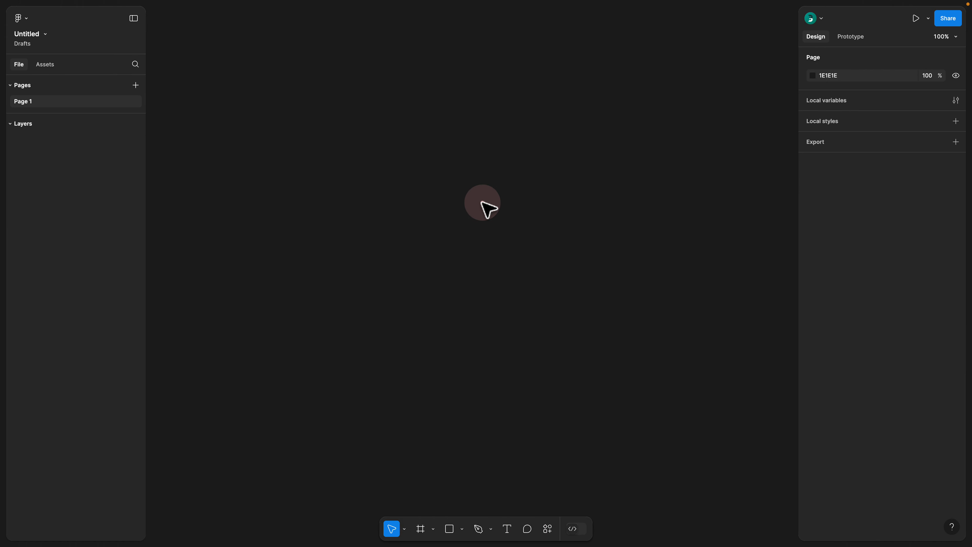
Step: Add a text layer reading "Button" near the middle of the canvas
key(t)
click(432, 195)
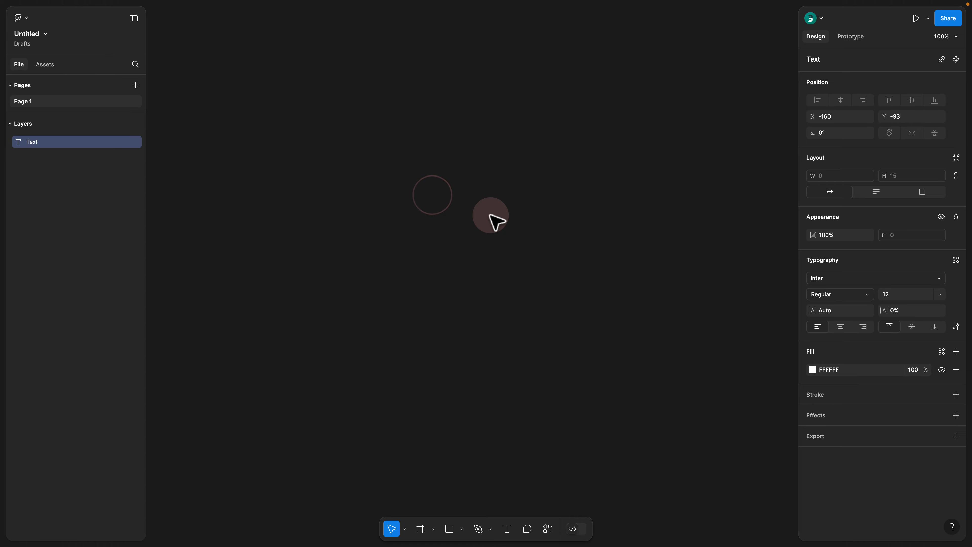
text(Button)
click(506, 256)
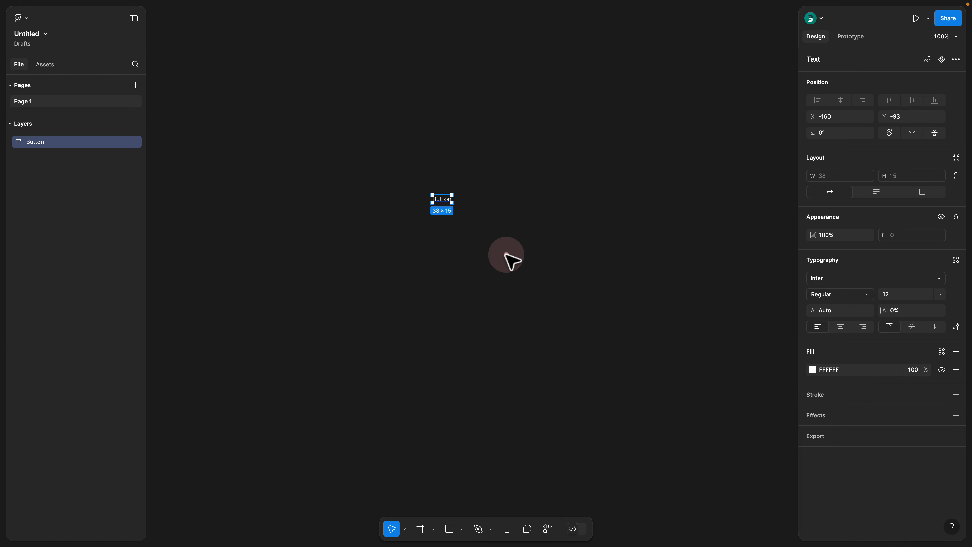
click(461, 312)
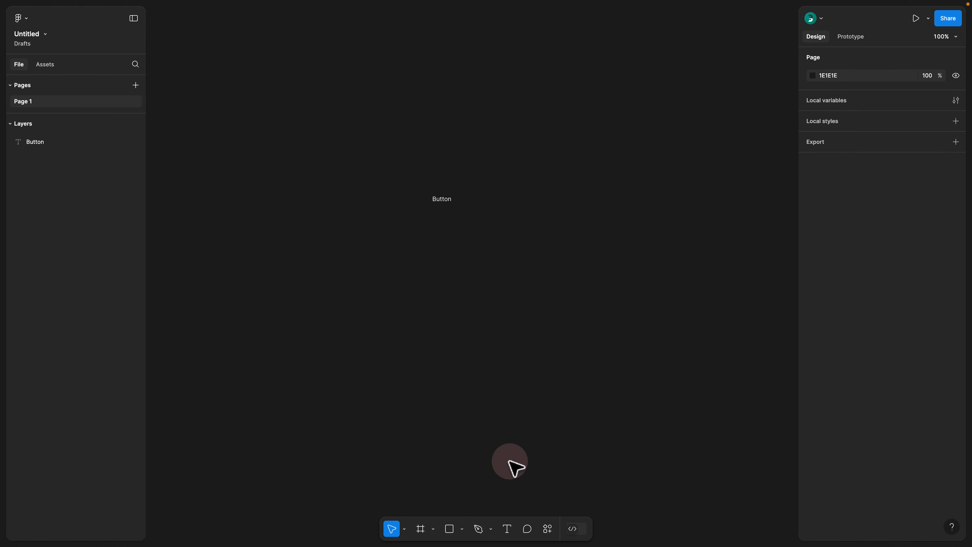
Step: Move the "Button" text to about X -113, Y -40 and wrap it in an auto layout frame
key(t)
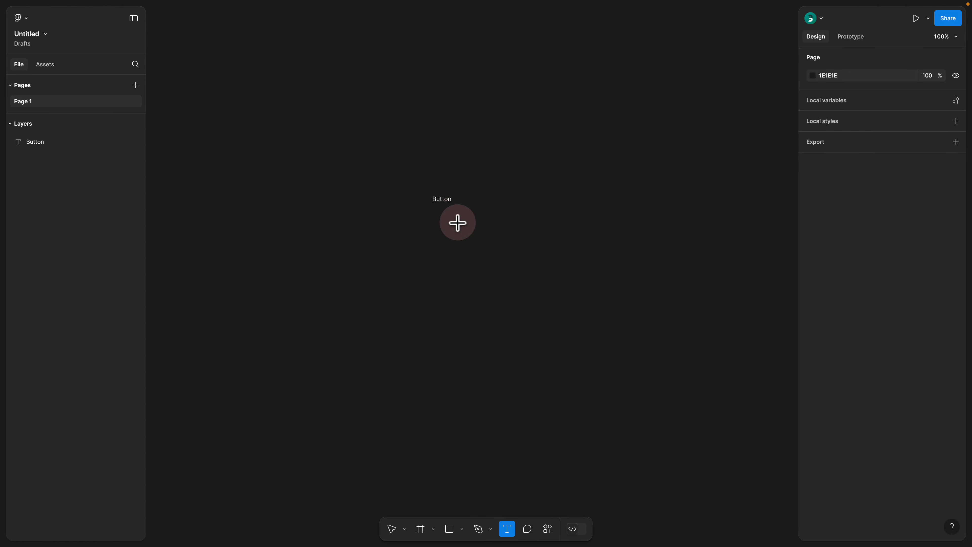
click(392, 529)
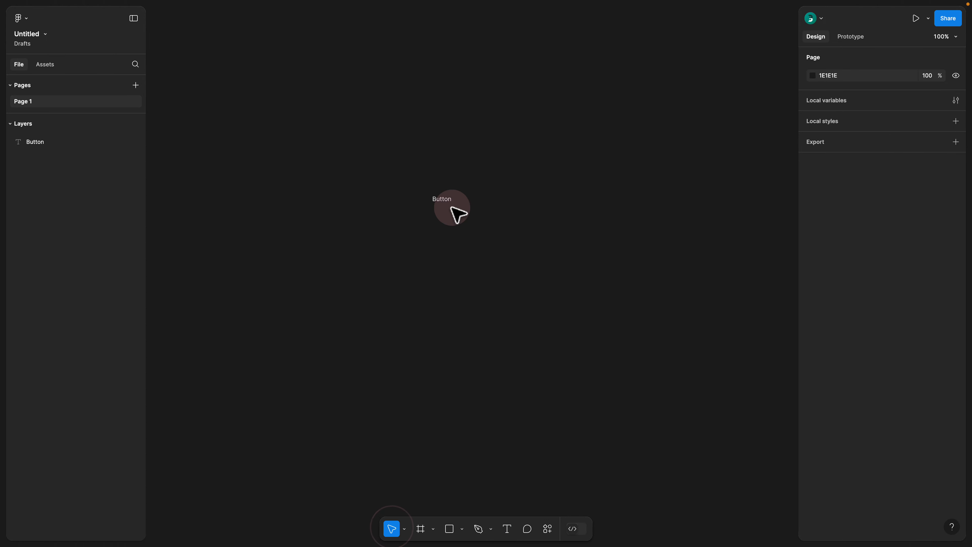
drag(444, 198, 465, 221)
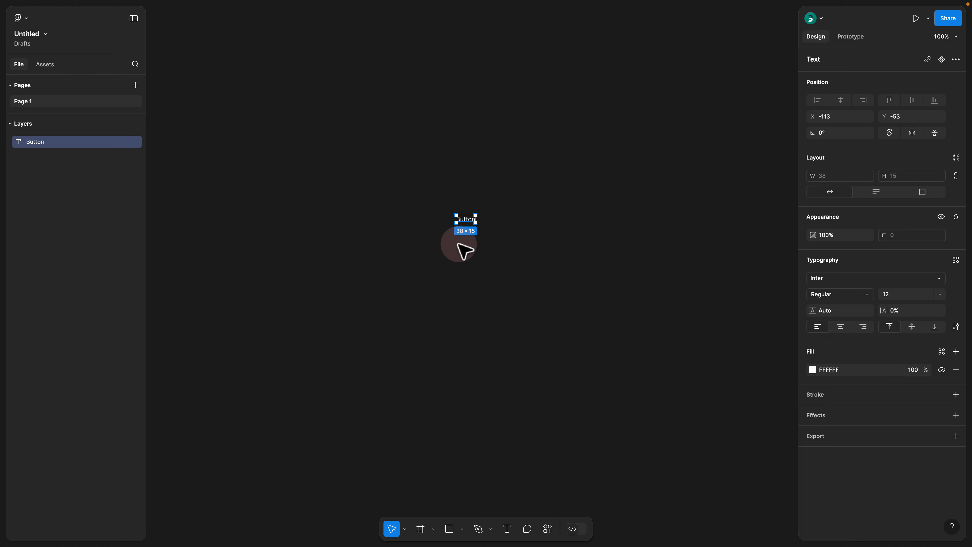
drag(467, 218, 466, 224)
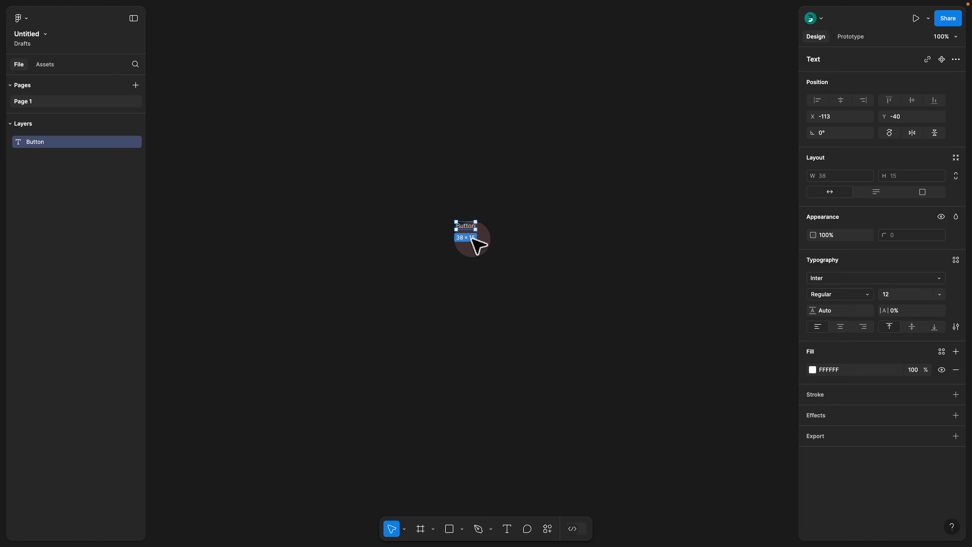
key(shift+a)
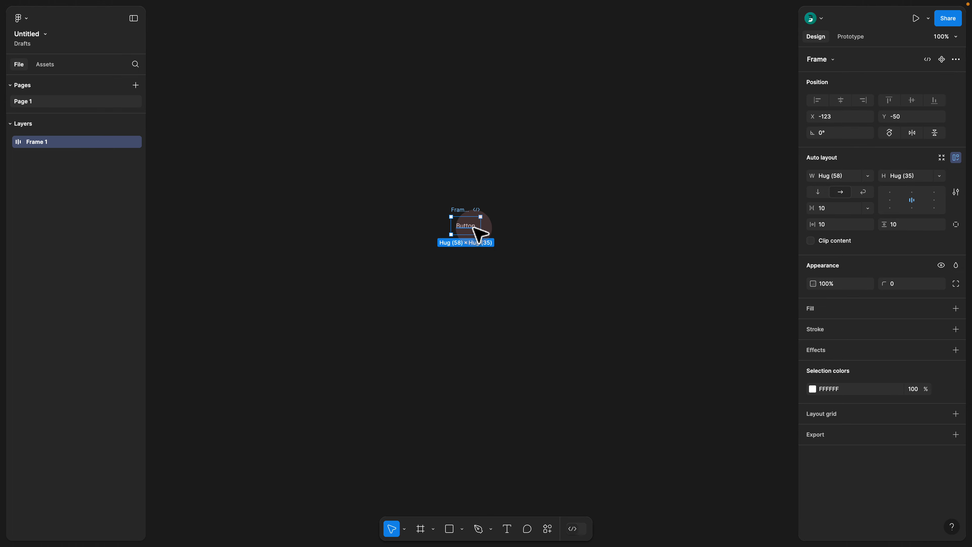
Step: Replace the text inside the auto layout frame with "Sign Up" and select the frame
double_click(474, 228)
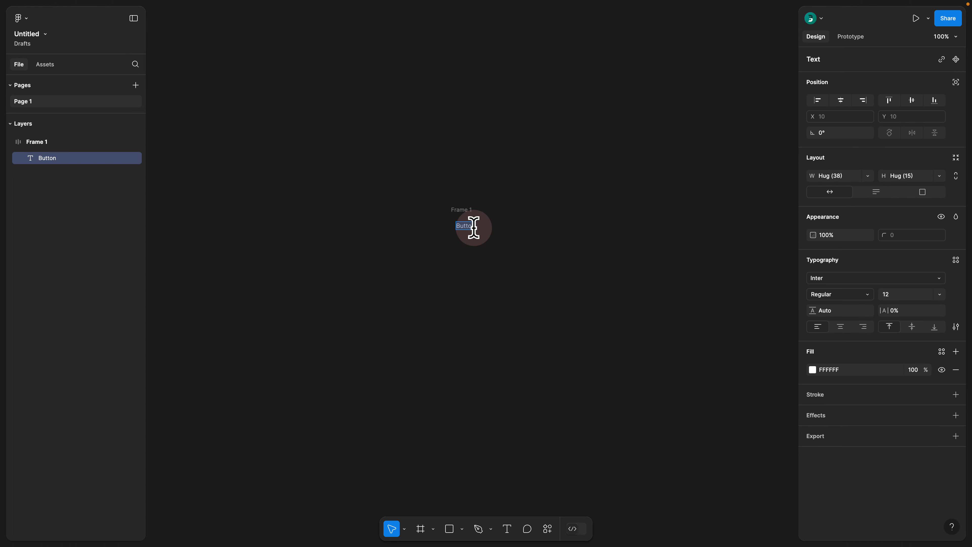
text(SigU)
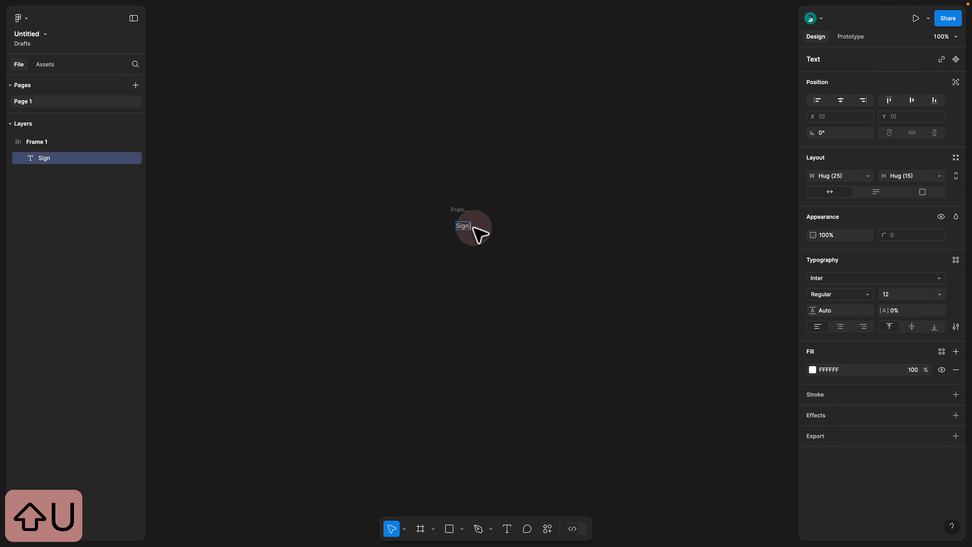
text( Up)
click(408, 309)
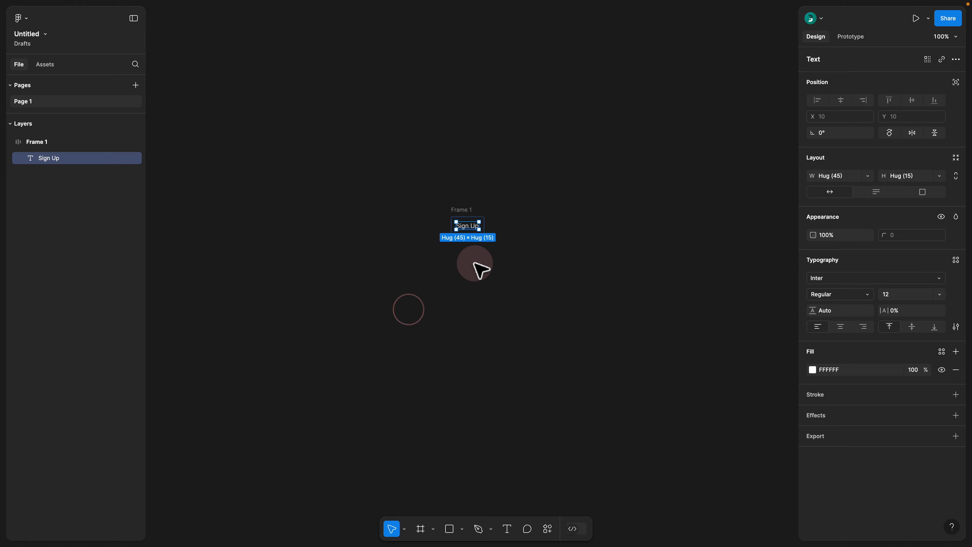
click(462, 210)
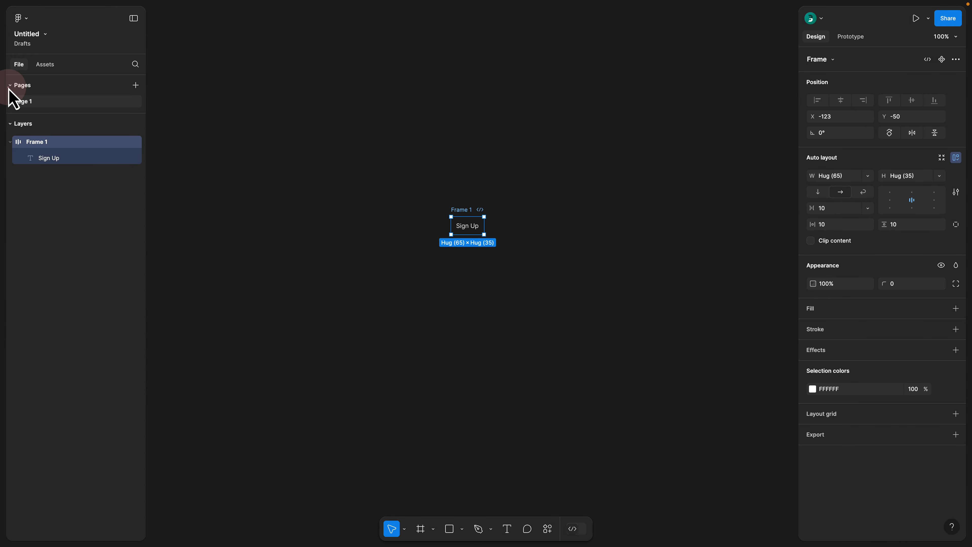
Step: Collapse the page list, and draw and delete a plain frame about 114 × 139 beside the "Sign Up" frame
click(9, 87)
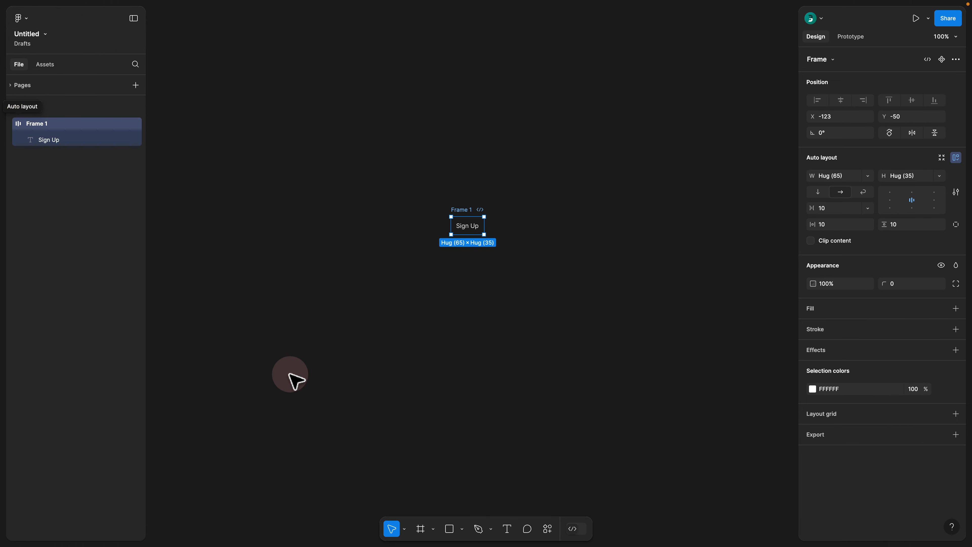
click(421, 529)
drag(336, 196, 394, 266)
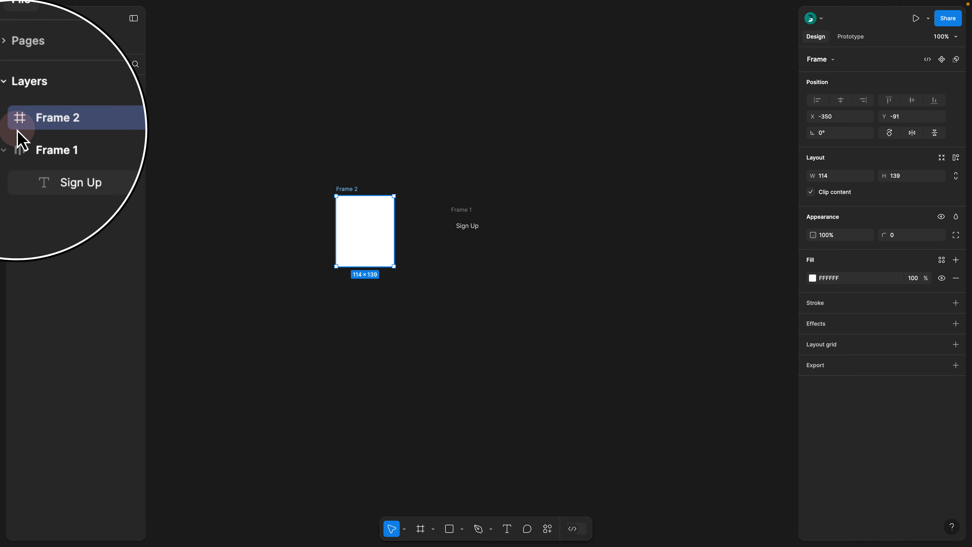
click(375, 146)
key(Delete)
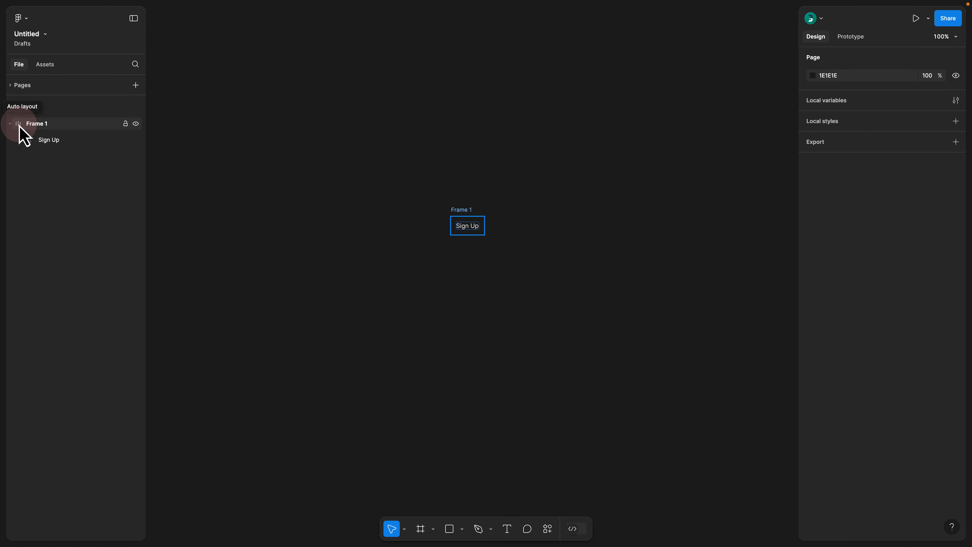
Step: Switch back to the old Figma interface and expand its page list to examine the layers layout
click(952, 526)
click(904, 437)
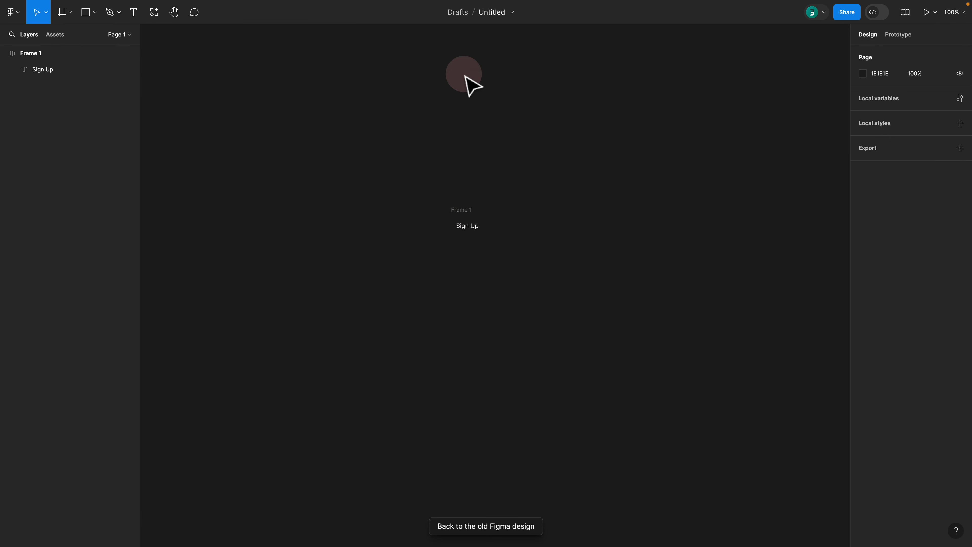
click(58, 57)
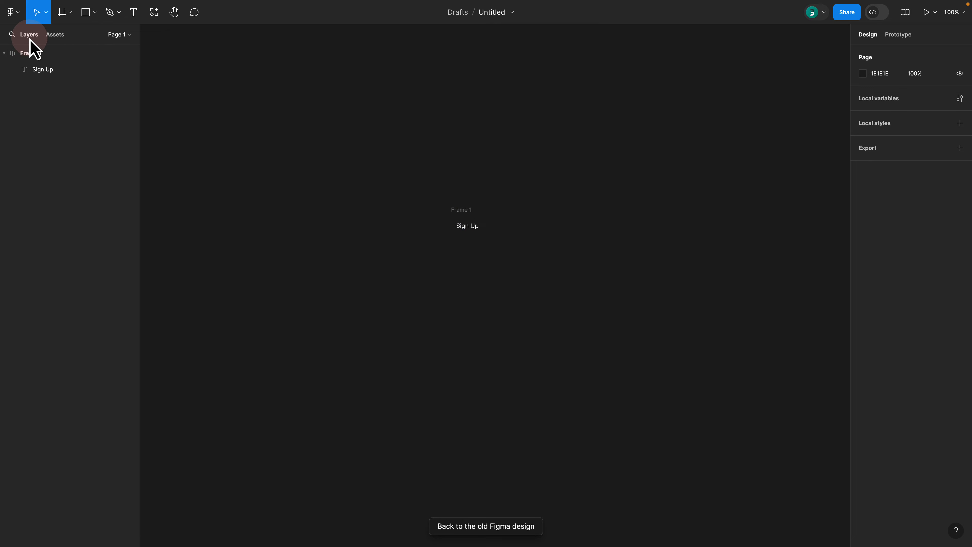
click(119, 34)
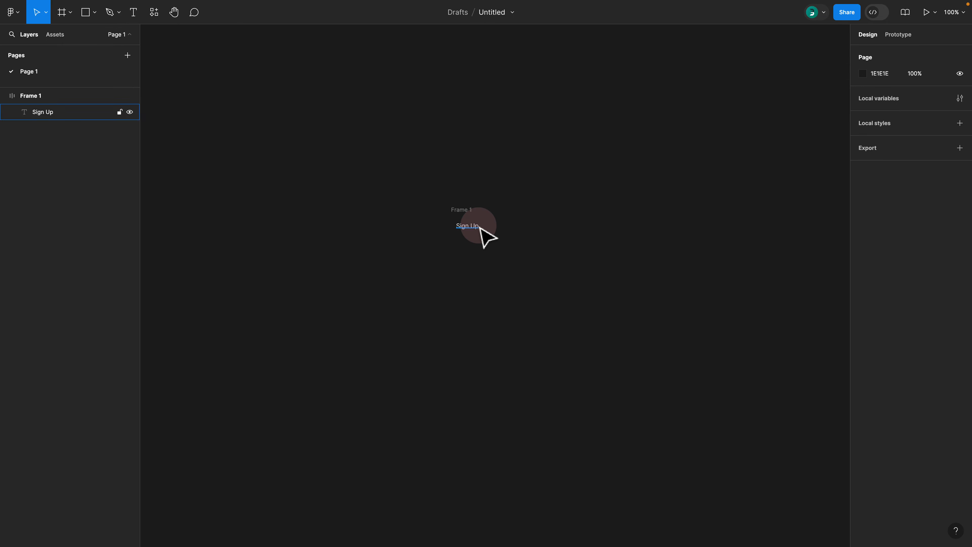
Step: Return to the new beta UI and toggle its Layers and Pages sections to compare them
click(949, 528)
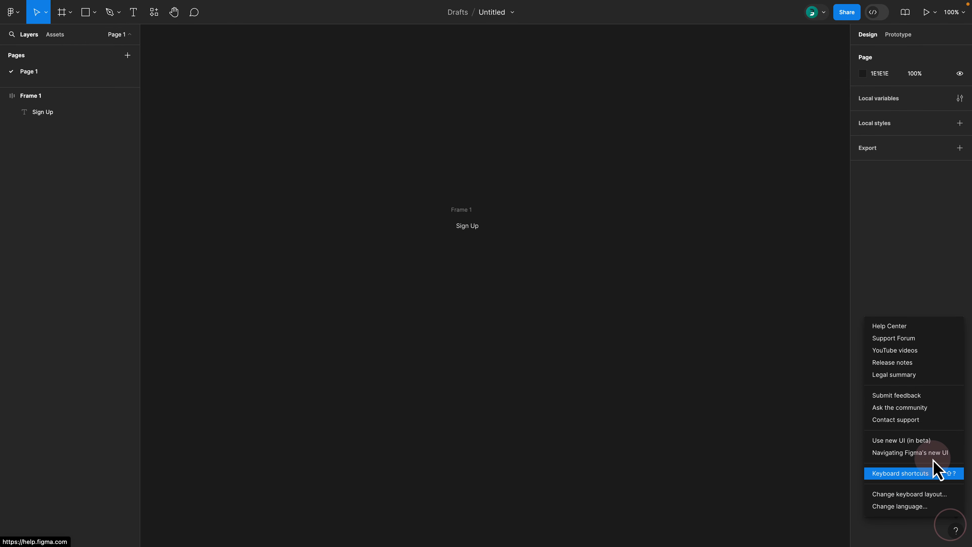
click(926, 439)
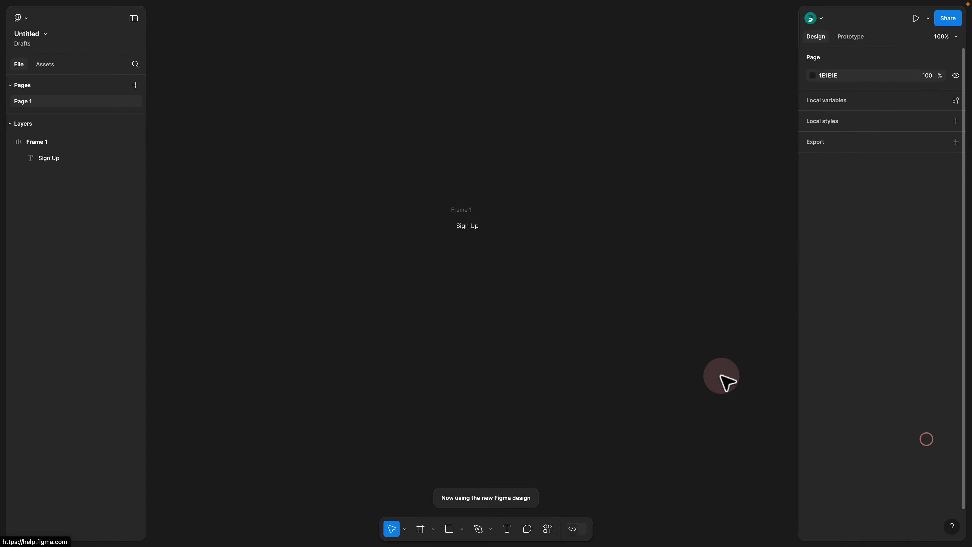
click(10, 123)
click(18, 88)
click(13, 85)
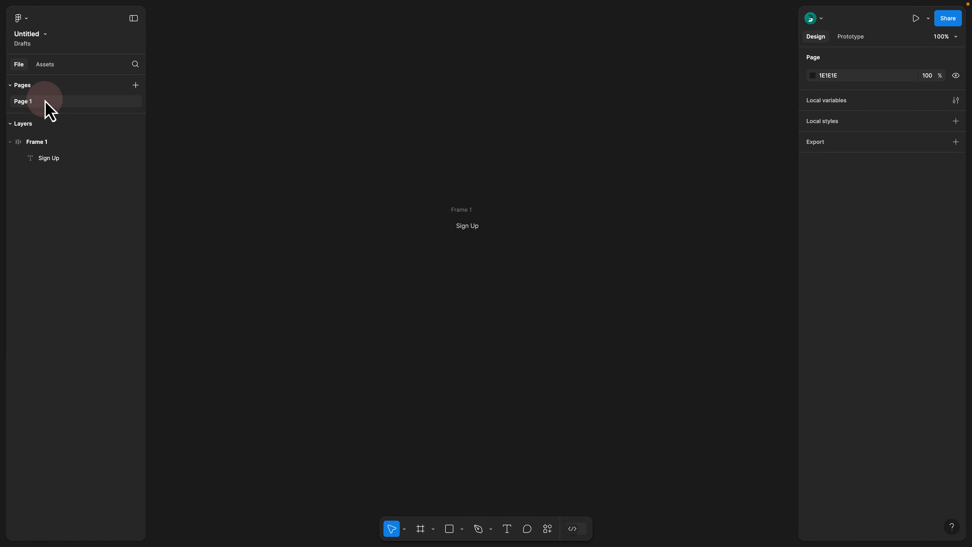
Step: Select the "Sign Up" auto layout frame and switch to the old interface to compare its design properties
click(458, 212)
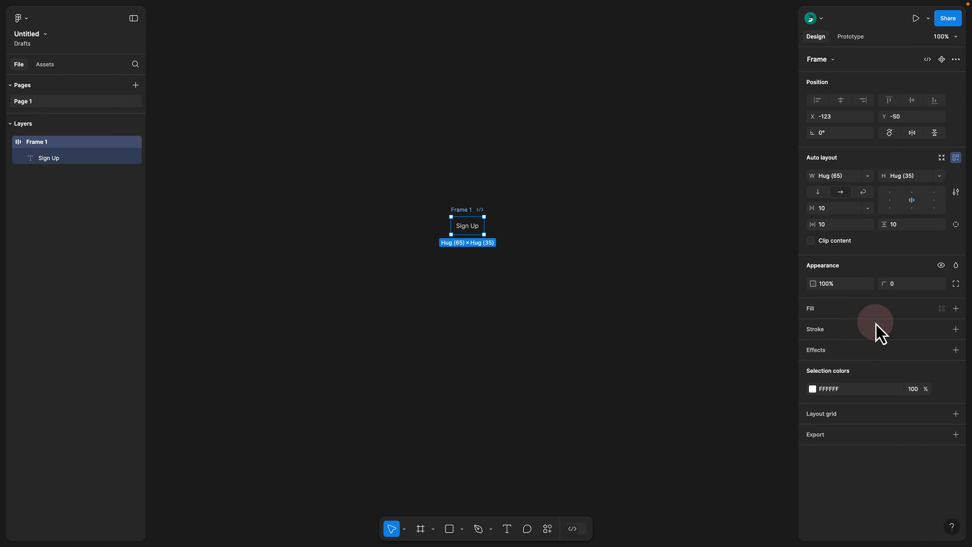
click(951, 526)
click(928, 437)
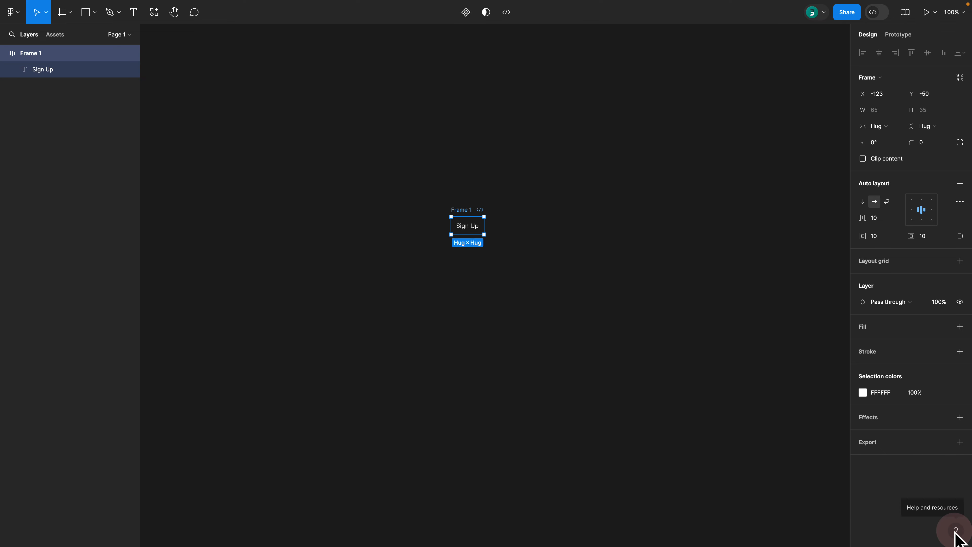
Step: Return to the new beta UI and add an FF0000 fill to the "Sign Up" frame
click(956, 534)
click(933, 450)
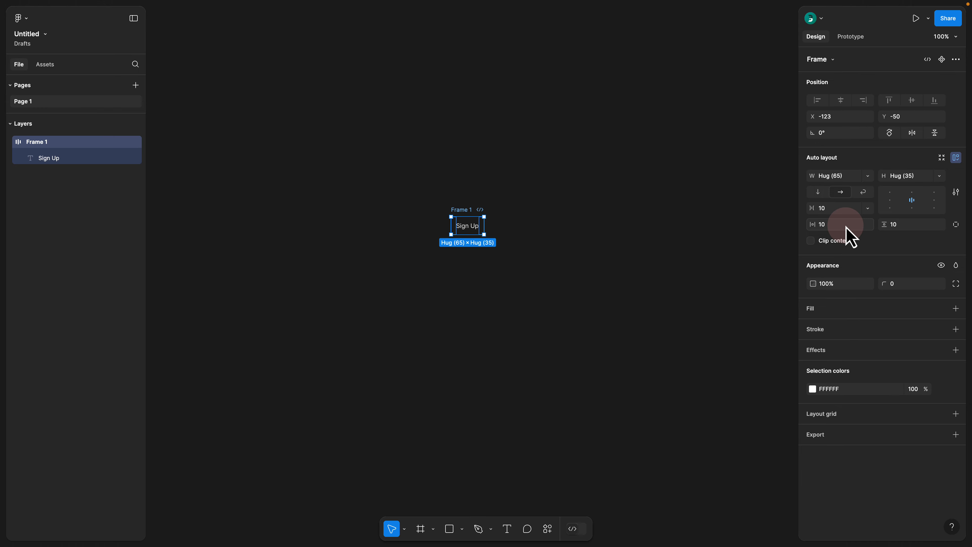
click(955, 308)
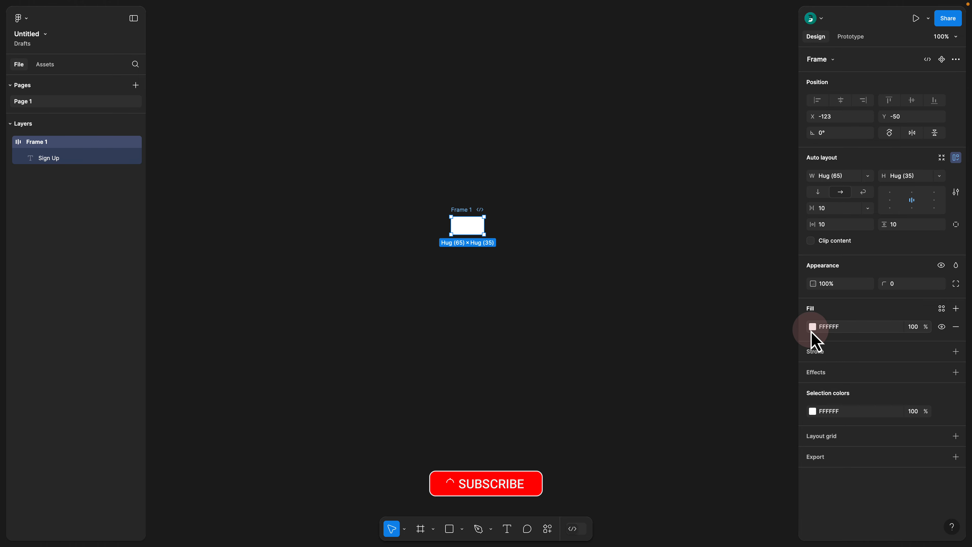
click(822, 328)
text(ff)
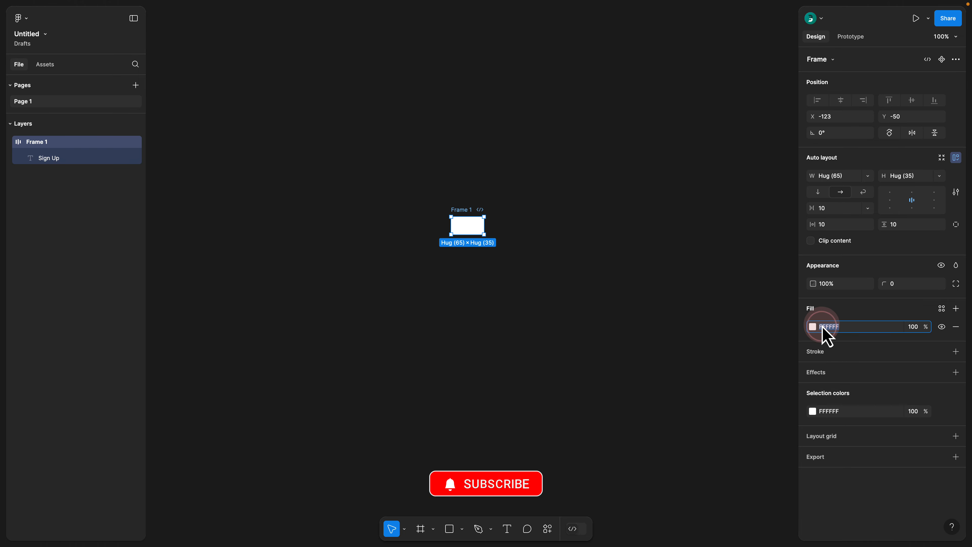
text(0000)
key(Return)
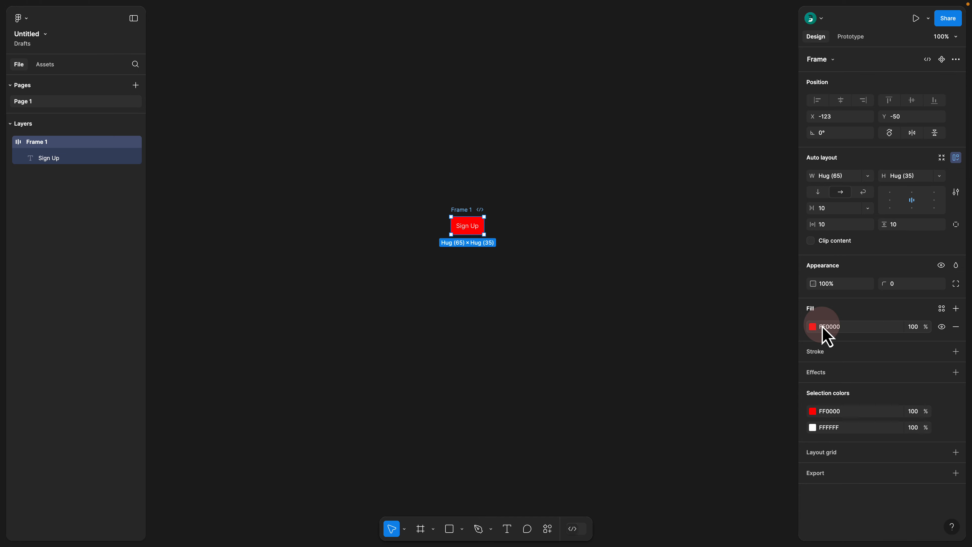
click(508, 184)
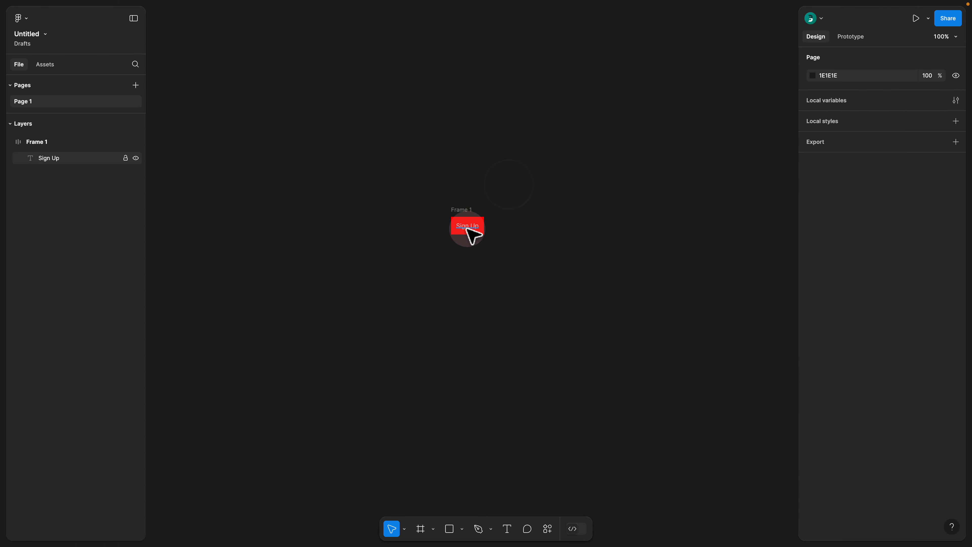
scroll(475, 230, up, 5)
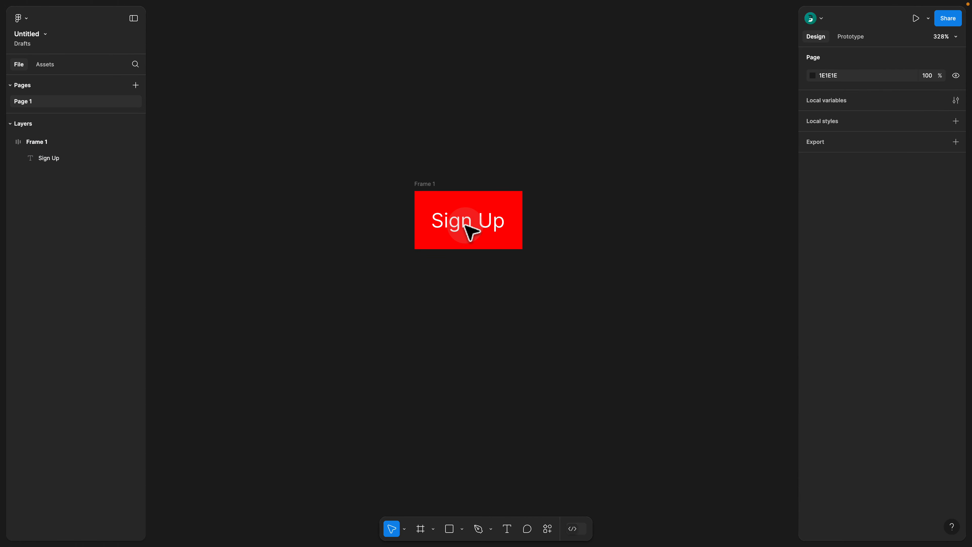
key(super)
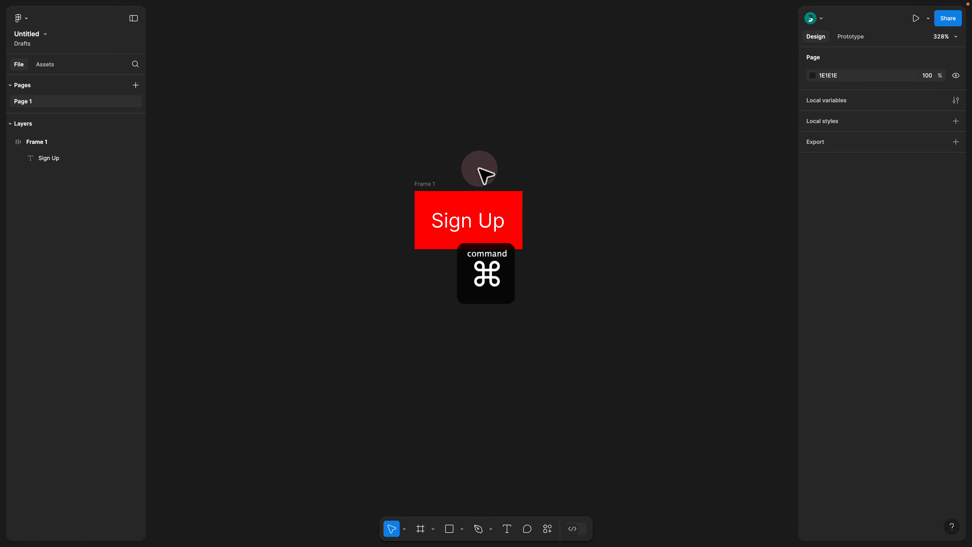
scroll(457, 182, up, 2)
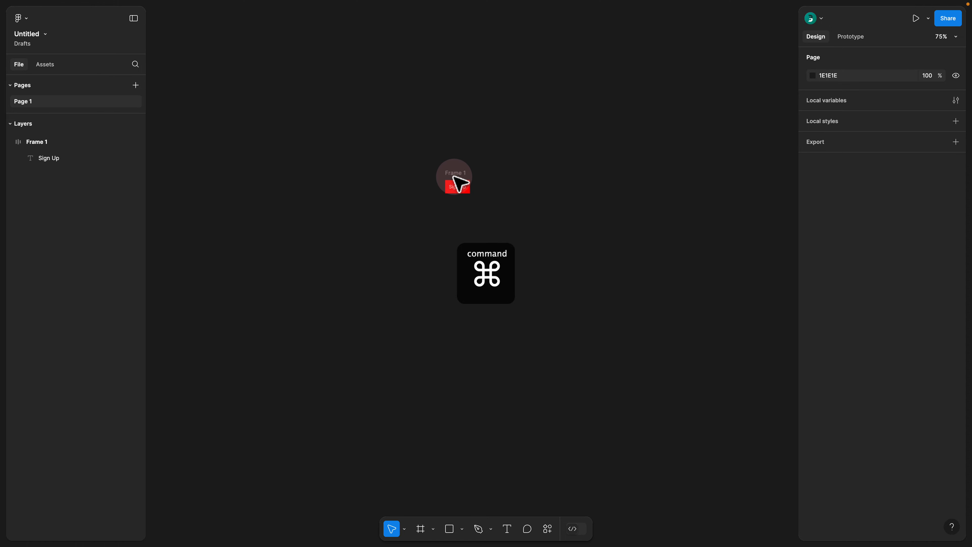
scroll(458, 181, down, 5)
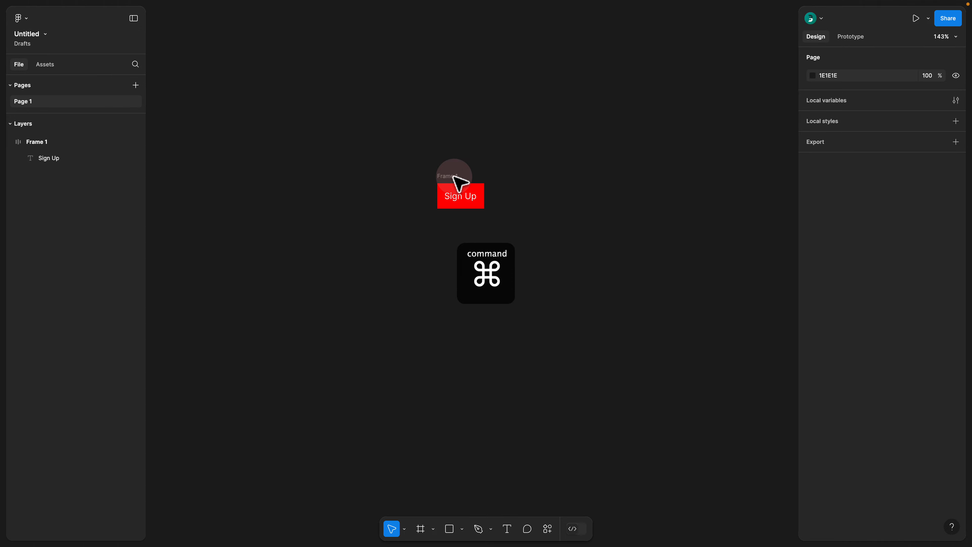
scroll(458, 182, up, 5)
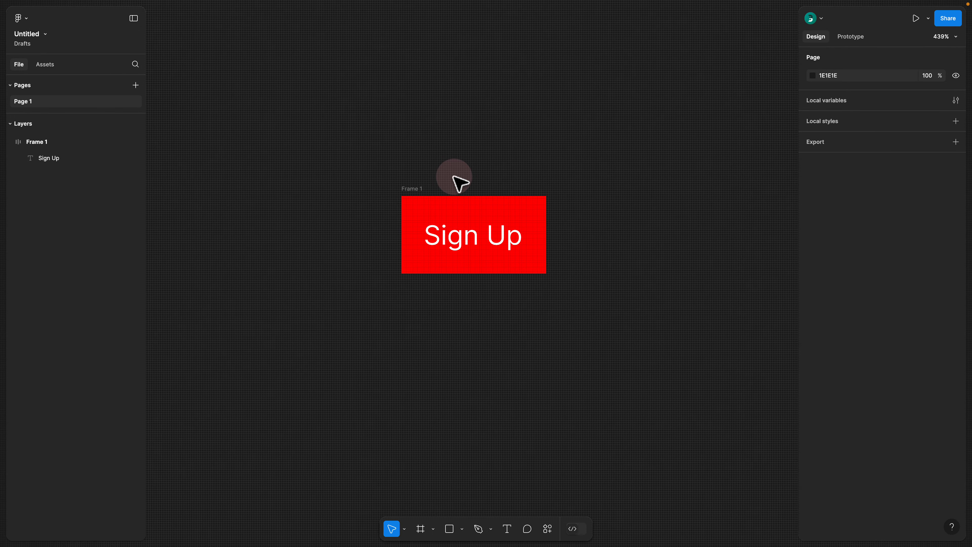
scroll(458, 181, down, 8)
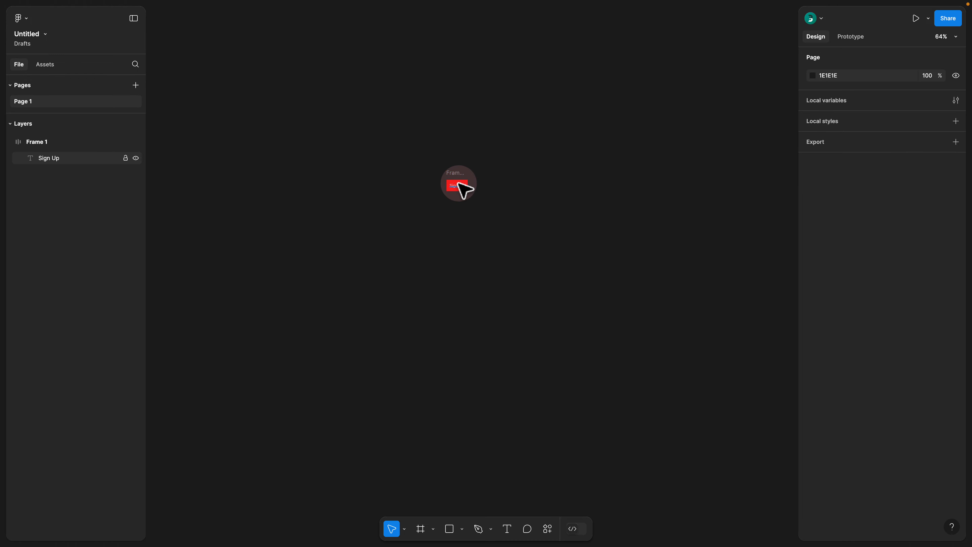
Step: Rename the red "Sign Up" frame to "button"
scroll(453, 177, up, 10)
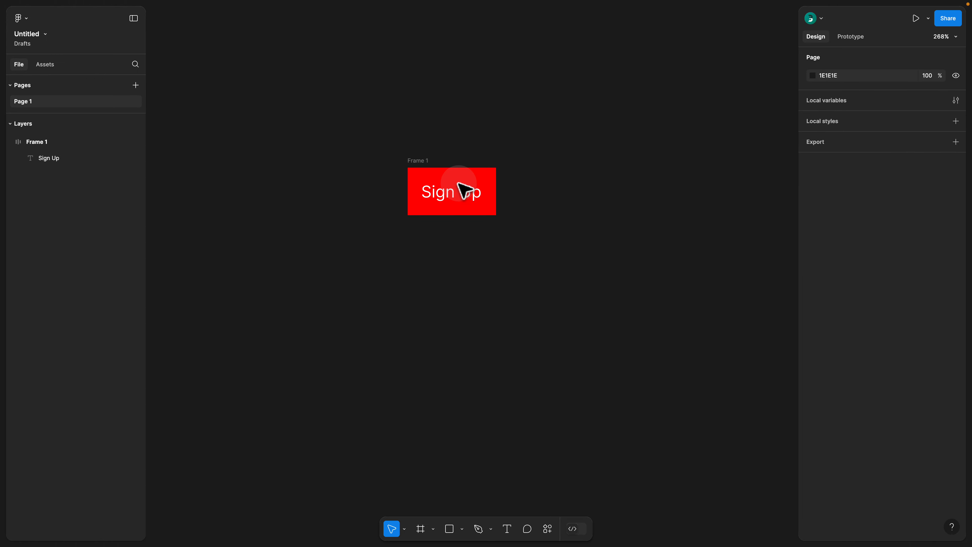
click(428, 161)
double_click(426, 160)
text(b)
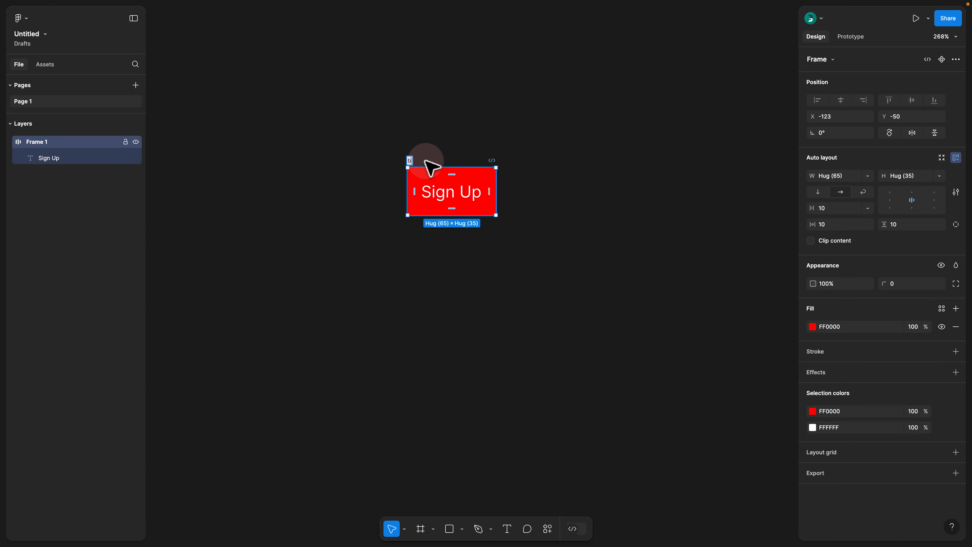
text(utton)
key(Return)
Step: Inspect the button's CSS in Dev Mode, and back in design mode look at its individual padding values
click(575, 529)
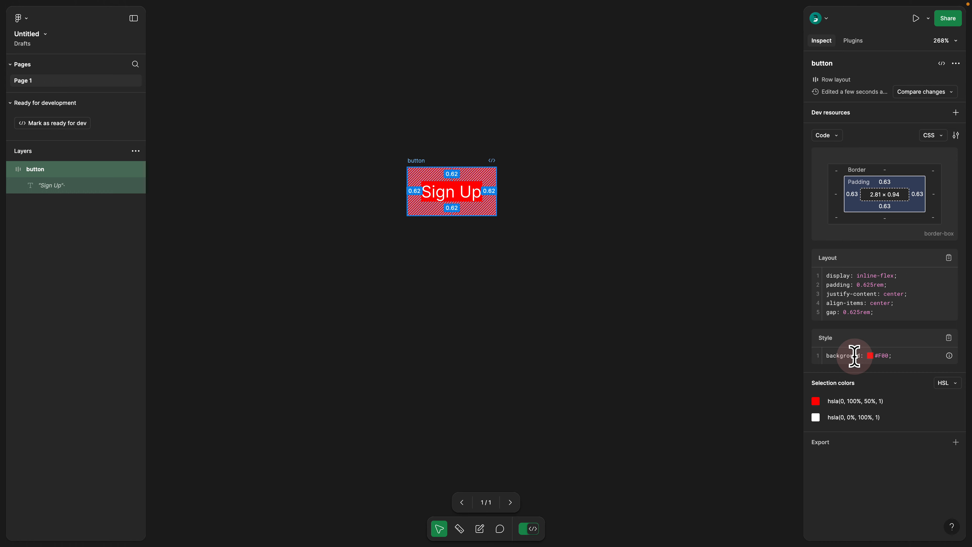
click(525, 530)
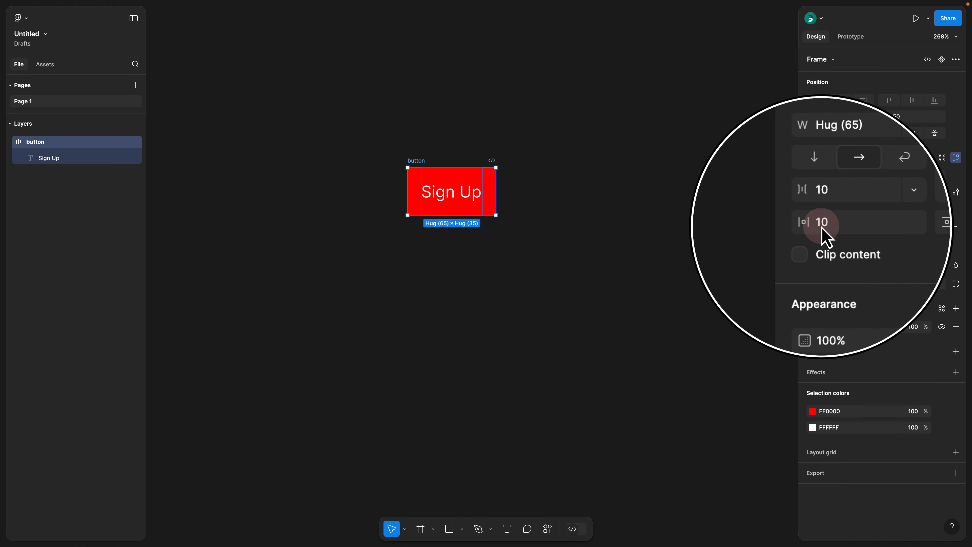
click(951, 229)
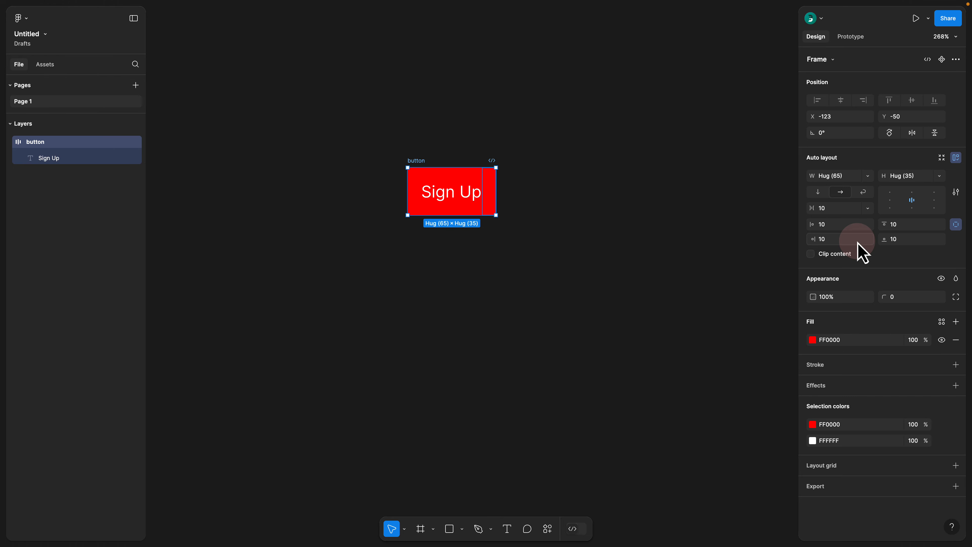
click(956, 224)
Step: Set the button's horizontal padding to 8 and its vertical padding to 4
click(842, 225)
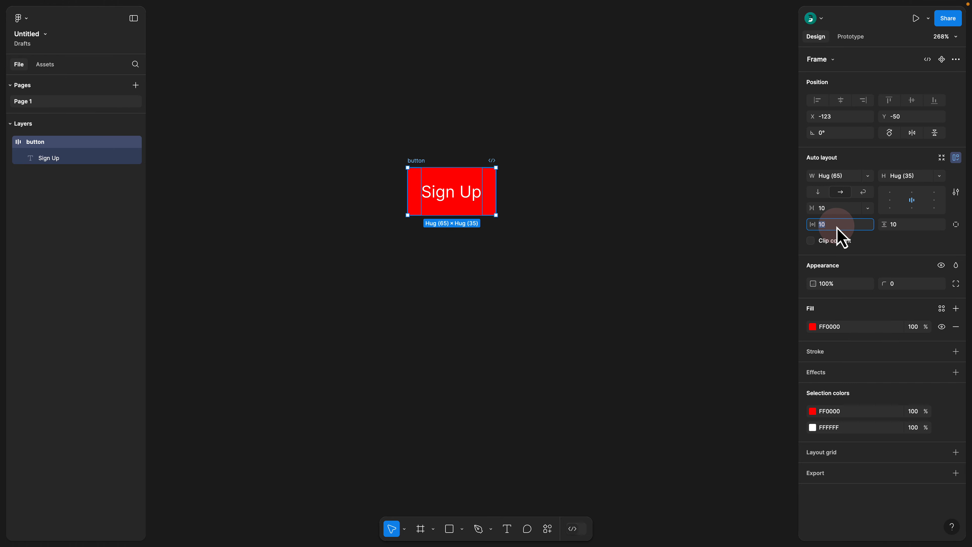
text(8)
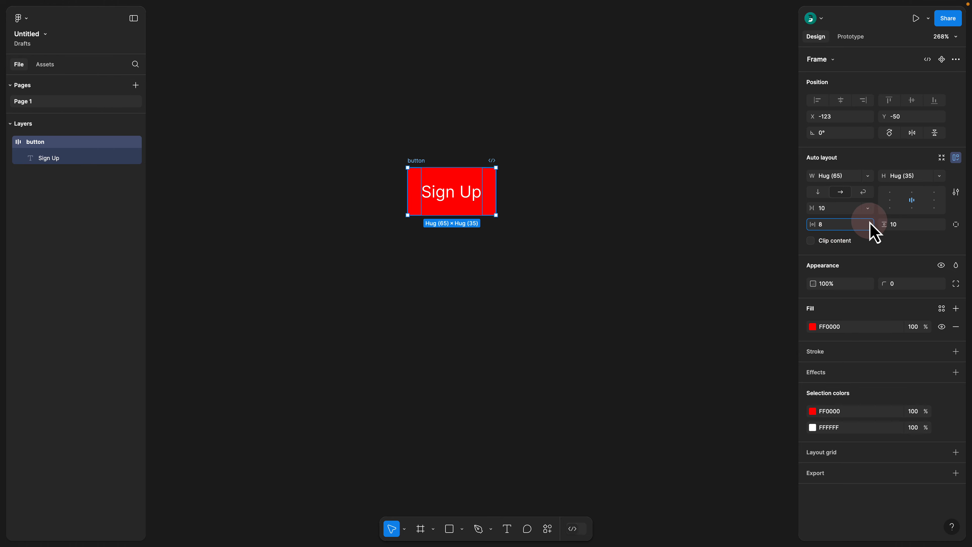
click(907, 227)
key(Return)
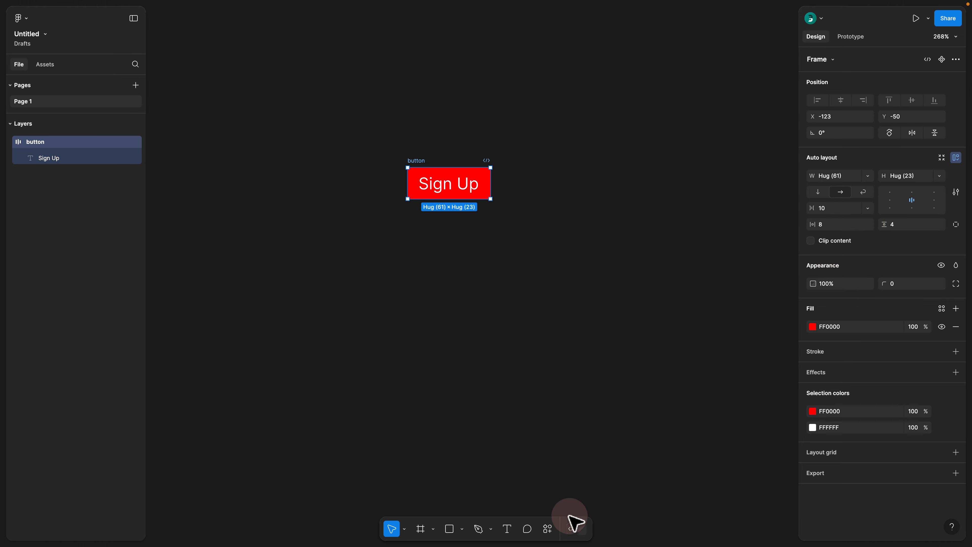
Step: Inspect the button's padding in Dev Mode and review the root font size in the CSS unit settings
click(574, 529)
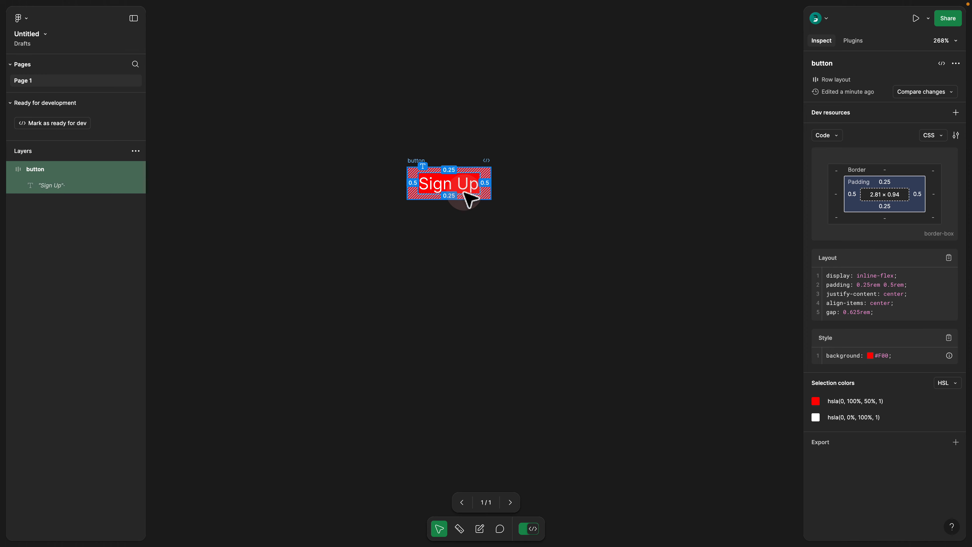
click(955, 136)
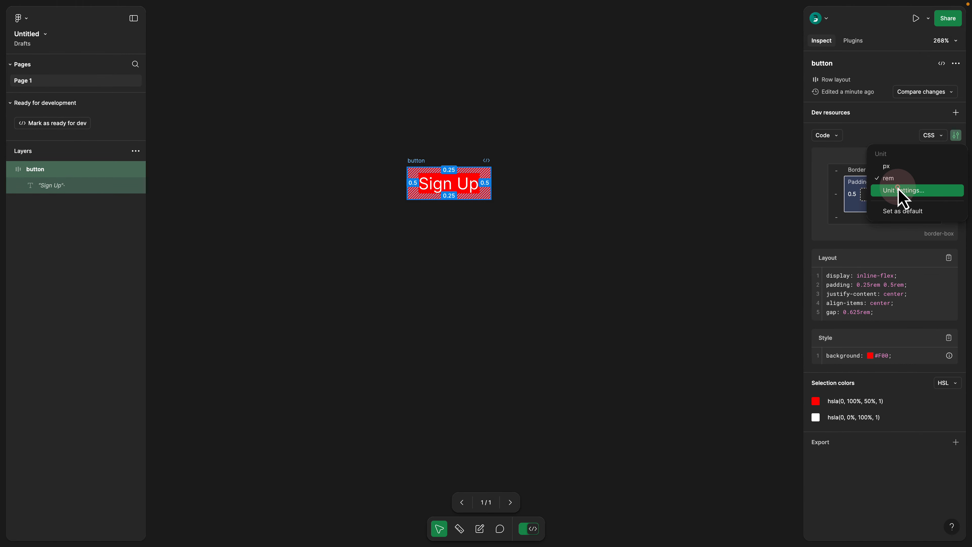
click(901, 191)
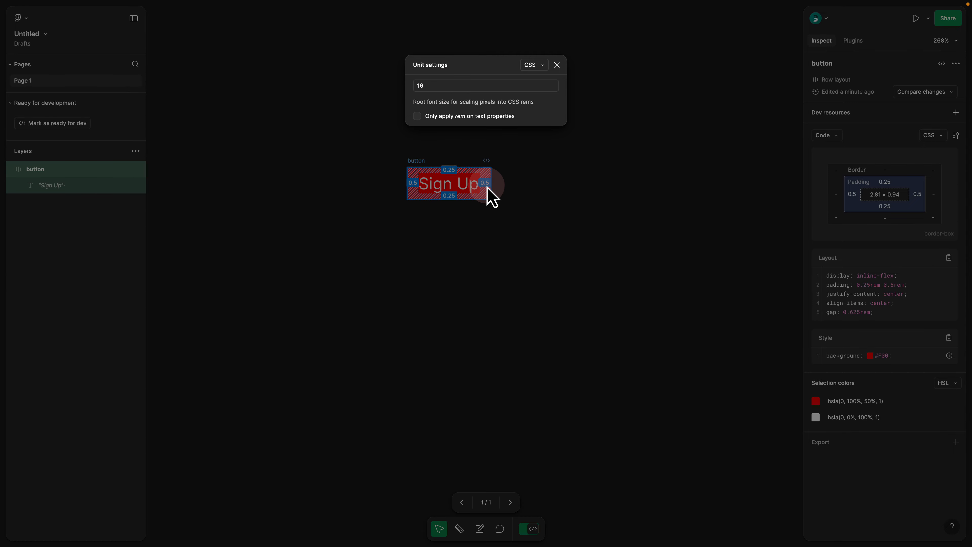
click(557, 65)
click(523, 530)
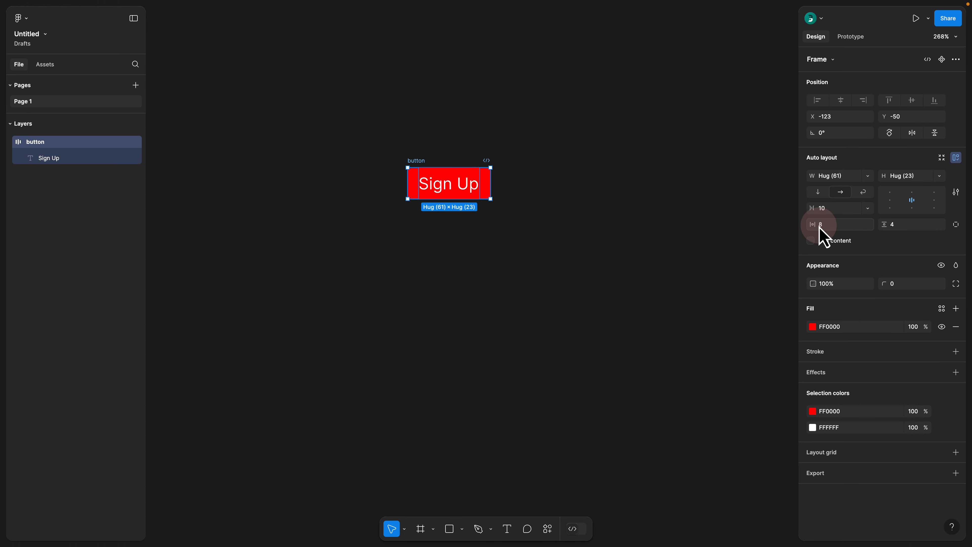
Step: Change the Dev Mode code unit to px and reselect the button to inspect its padding before returning to design mode
click(580, 531)
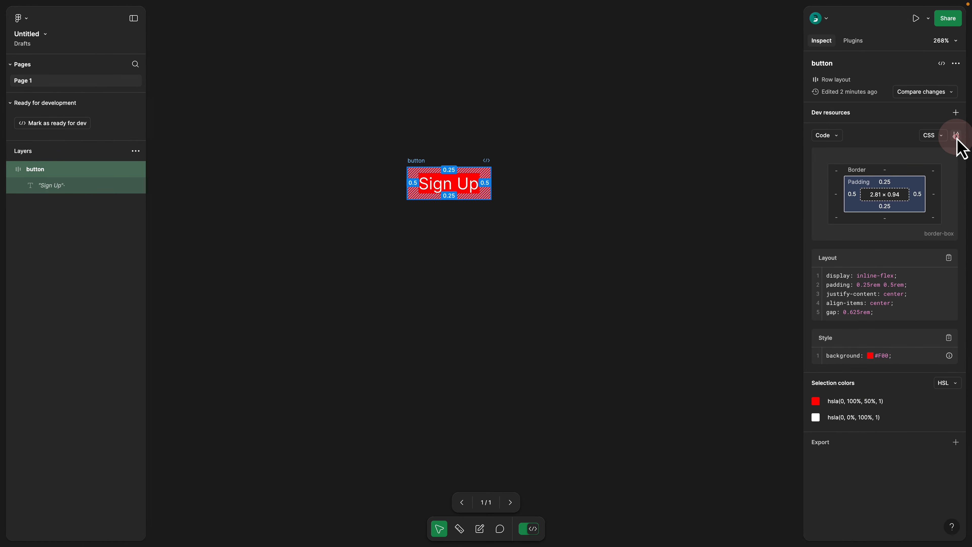
click(956, 136)
click(901, 171)
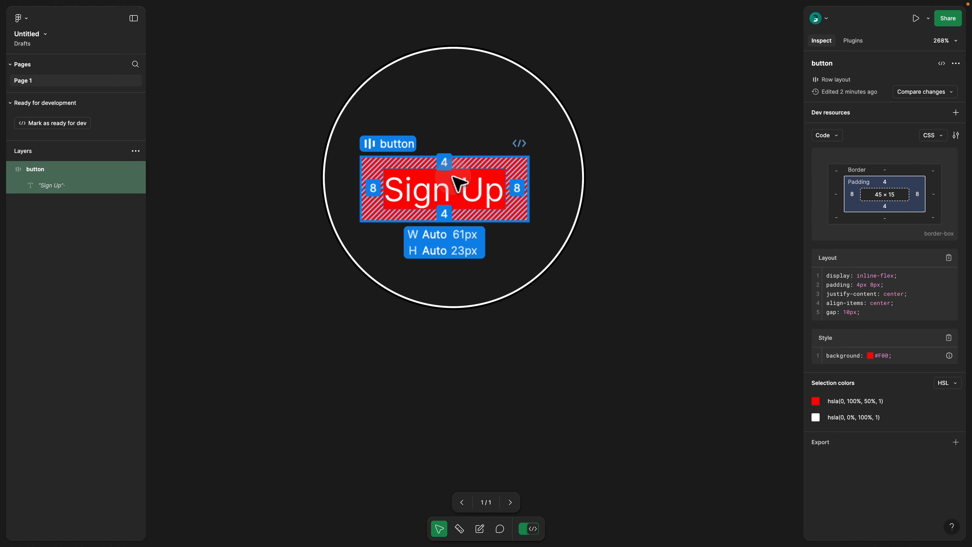
click(423, 155)
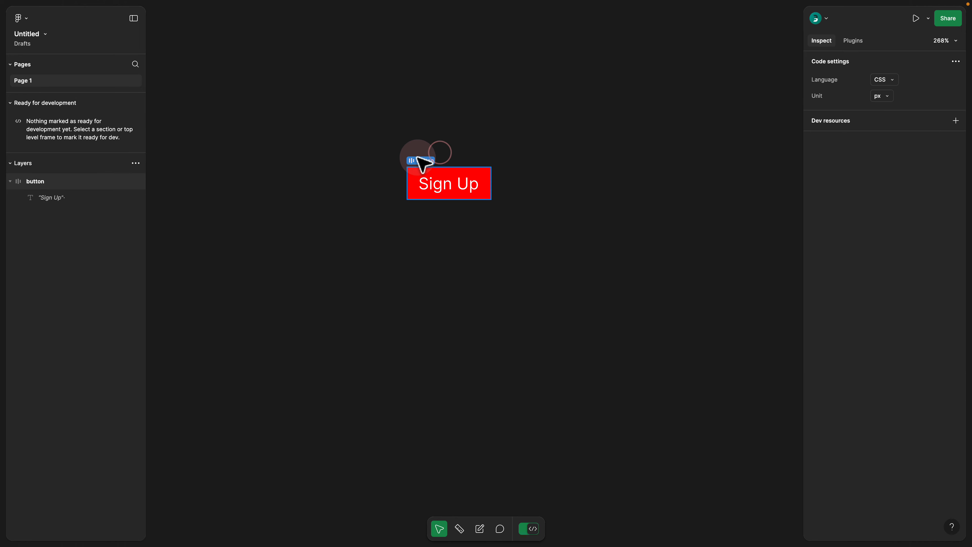
click(420, 159)
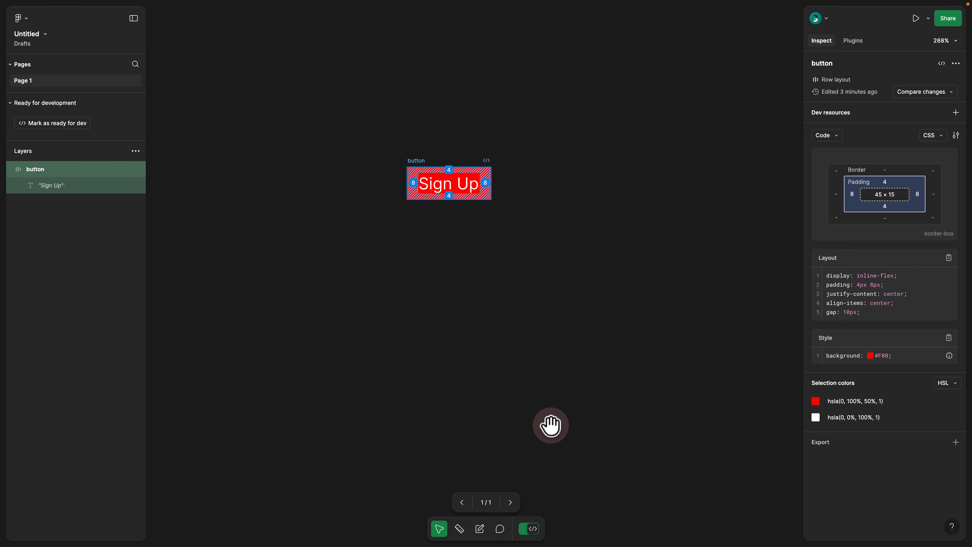
click(526, 529)
Step: Move the button up to about Y -76 and place a duplicate directly below it at about Y -33
click(429, 276)
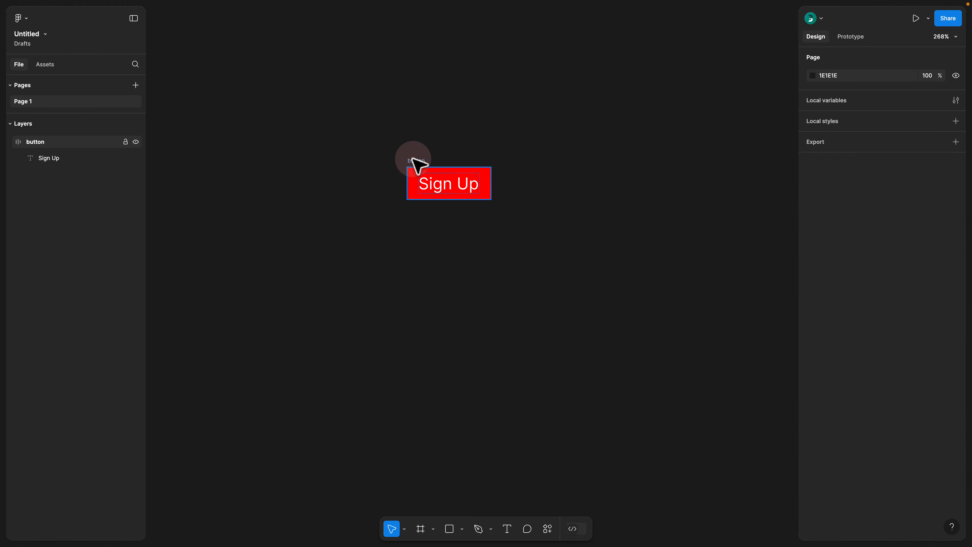
drag(417, 165, 418, 130)
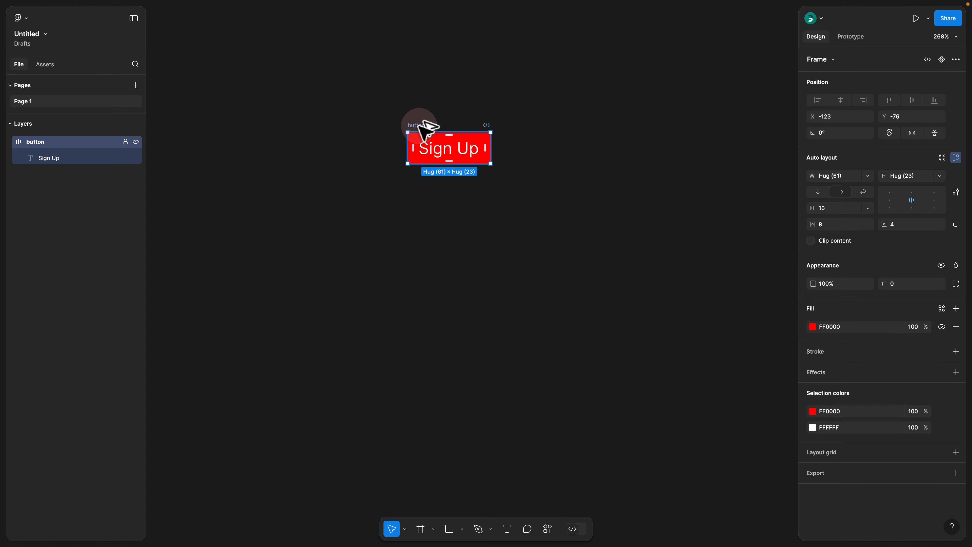
drag(419, 124, 420, 185)
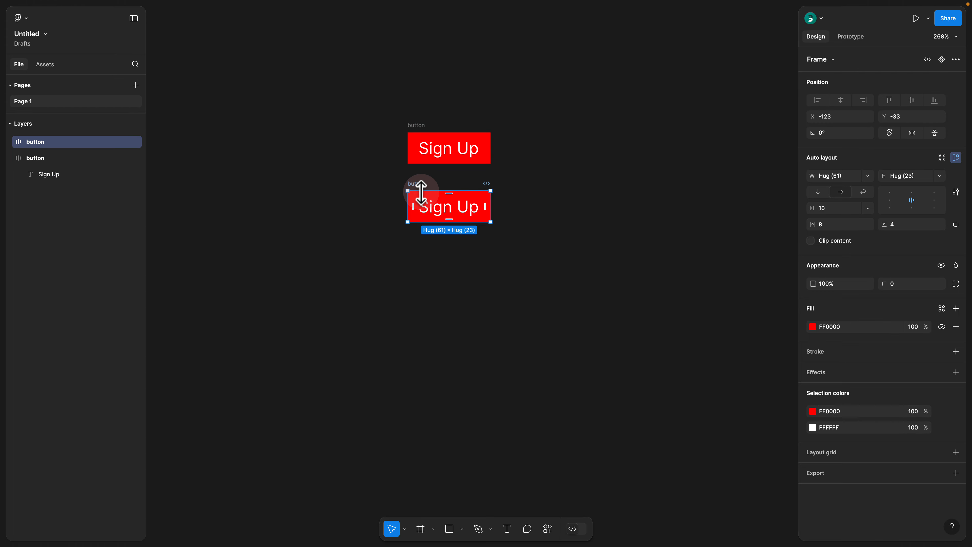